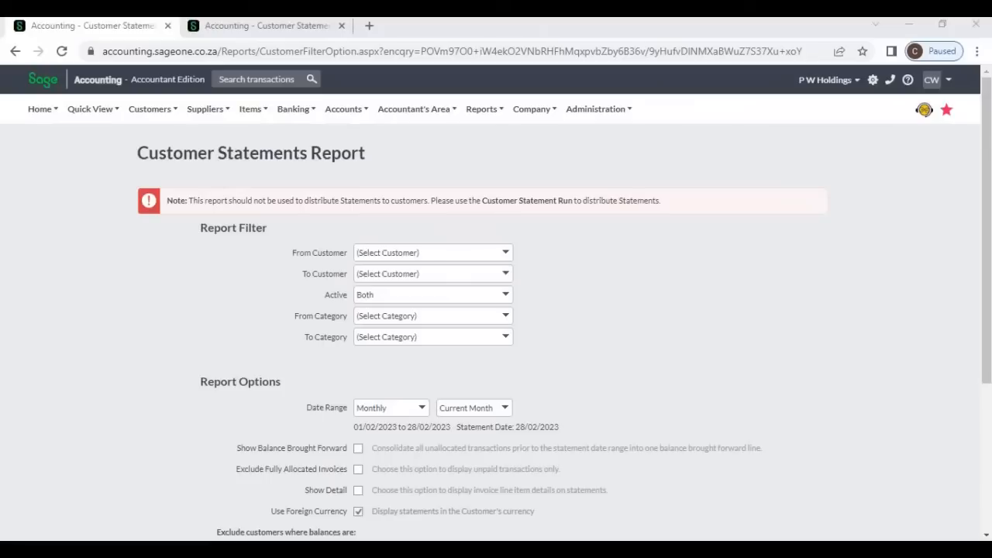
- Switch between the two statement tabs and close the extra one
key("ctrl+Tab")
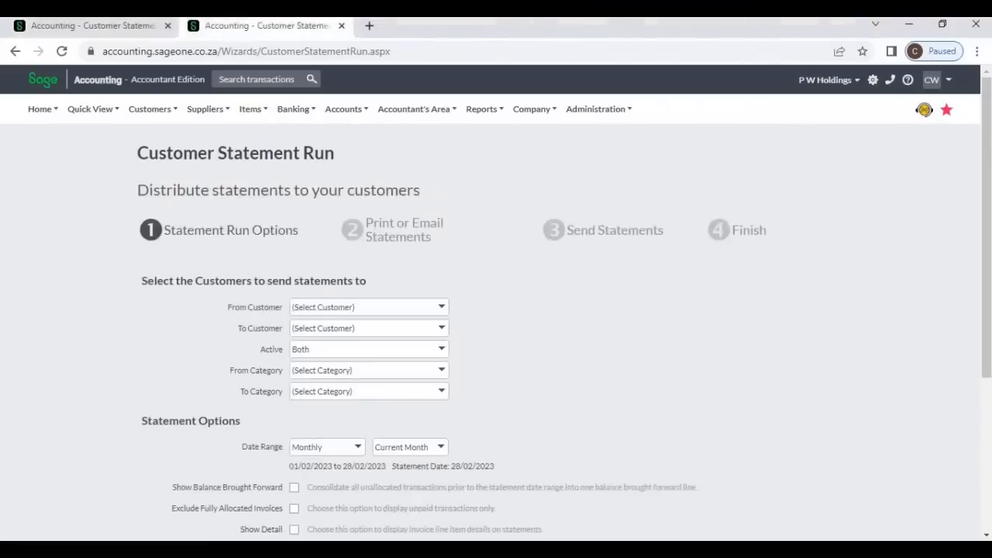
key("ctrl+Tab")
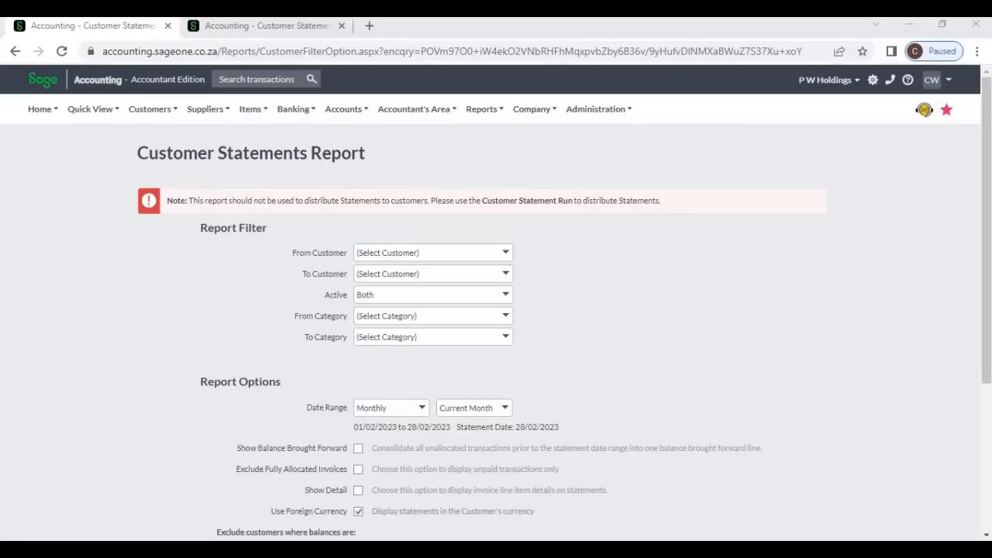
key("ctrl+w")
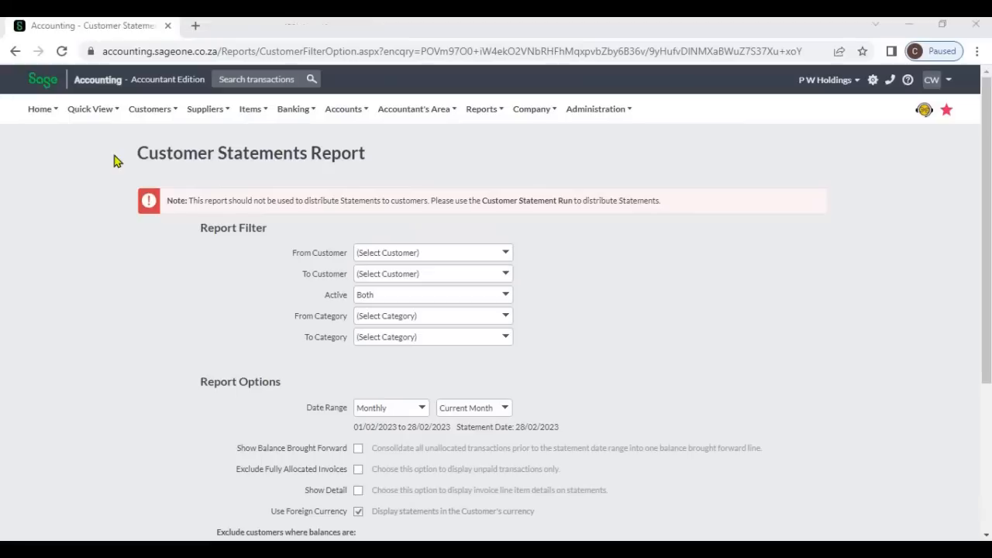
- Open the Customer Statement report from the customer reports
left_click(155, 116)
mouse_move(154, 203)
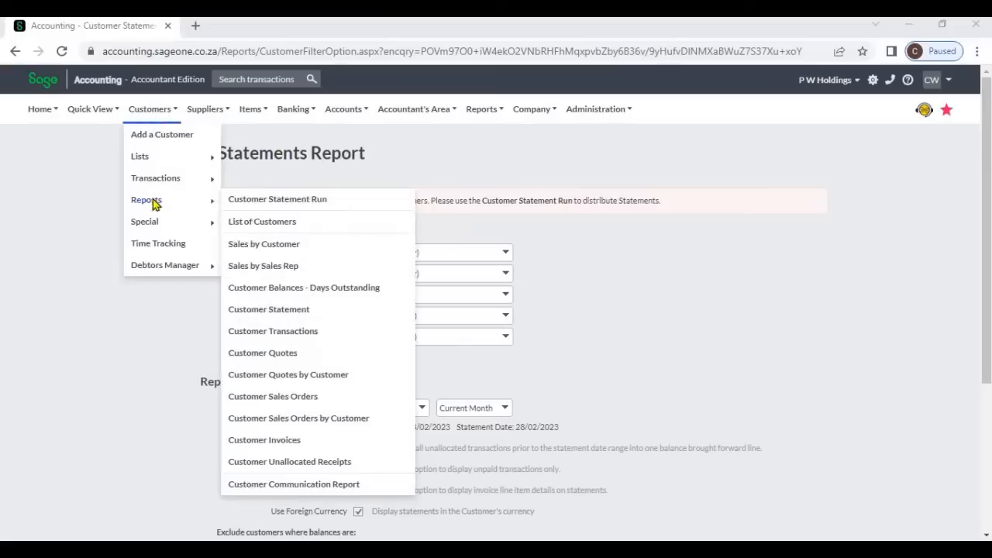
left_click(302, 312)
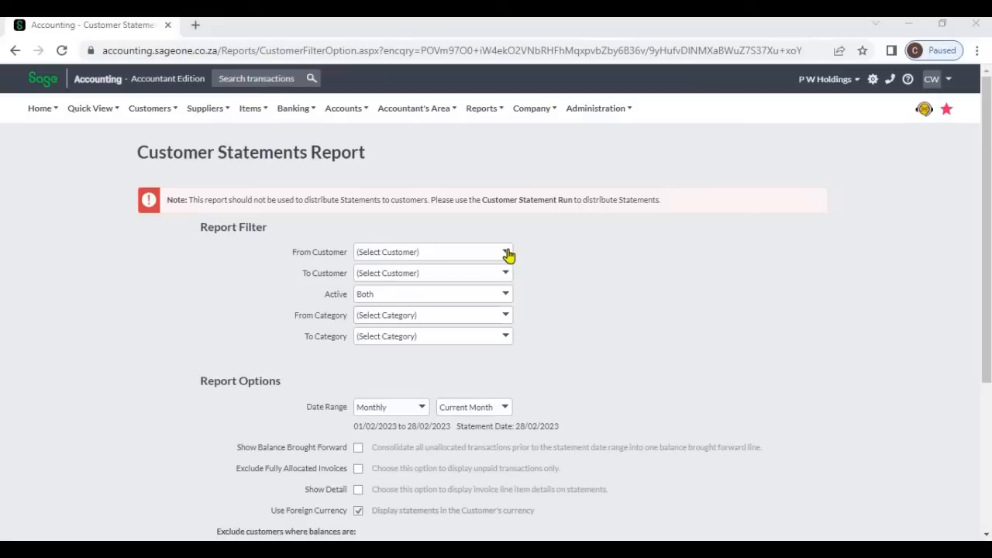
- Try a customer range from Allied (Pvt) Ltd to Kid Zone (Pvt) Ltd, then clear it back to no customer
left_click(507, 255)
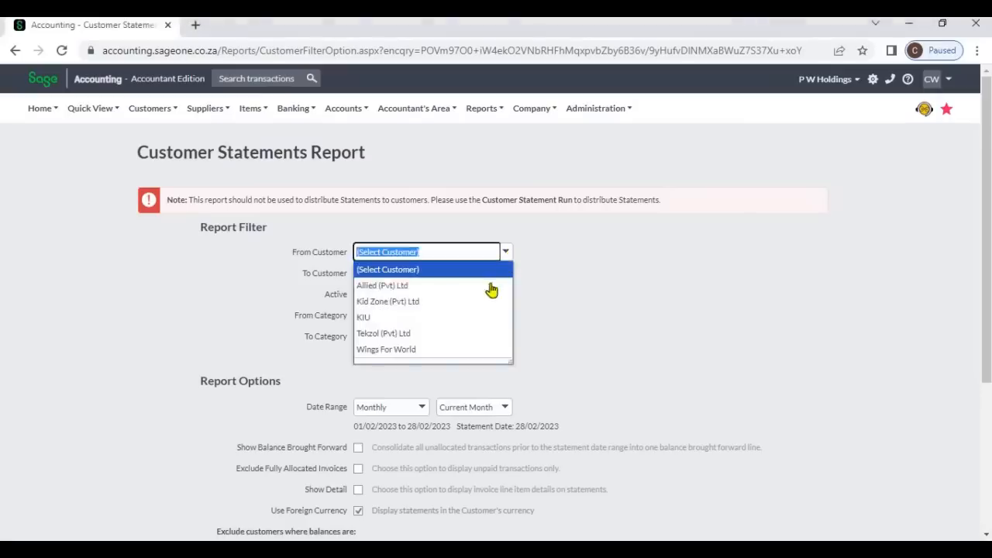
left_click(492, 285)
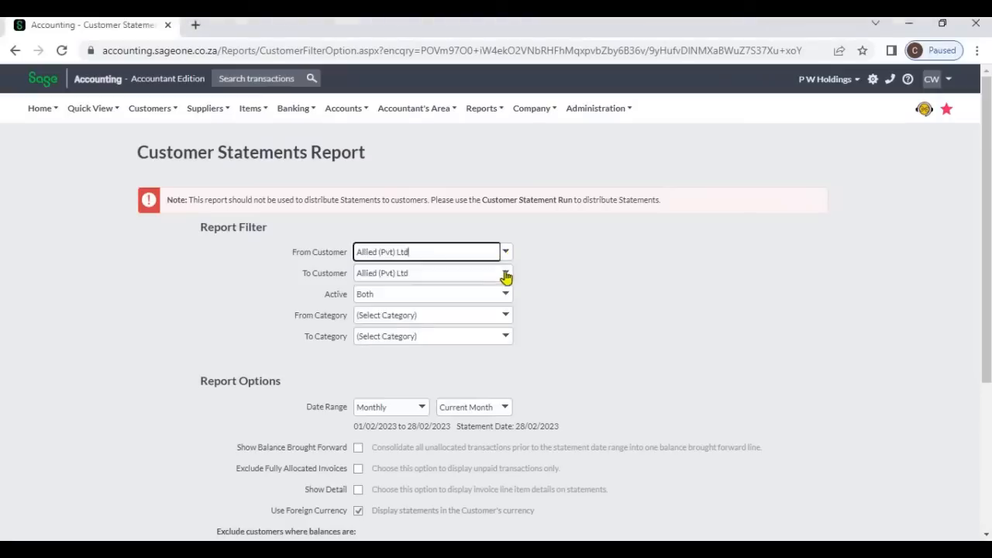
left_click(502, 273)
left_click(478, 323)
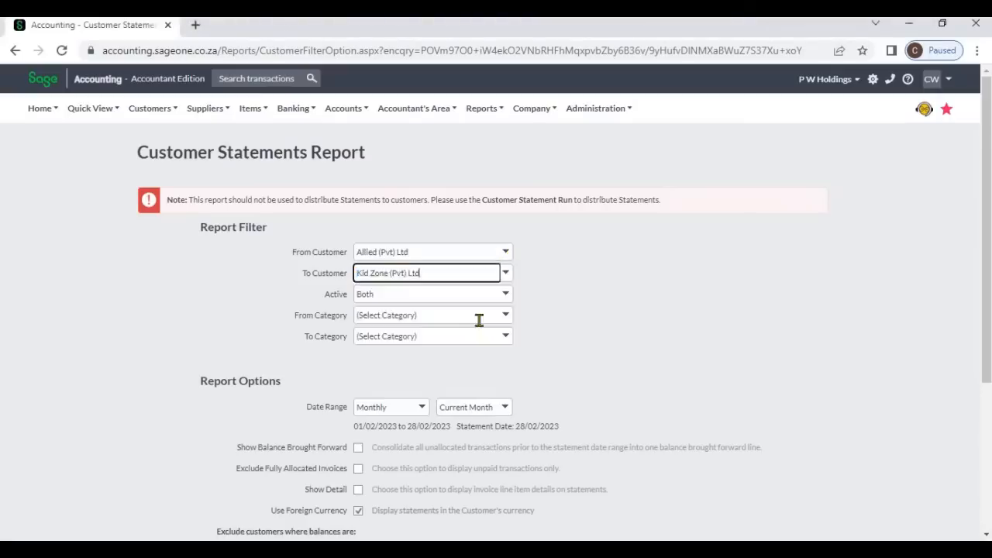
left_click(509, 258)
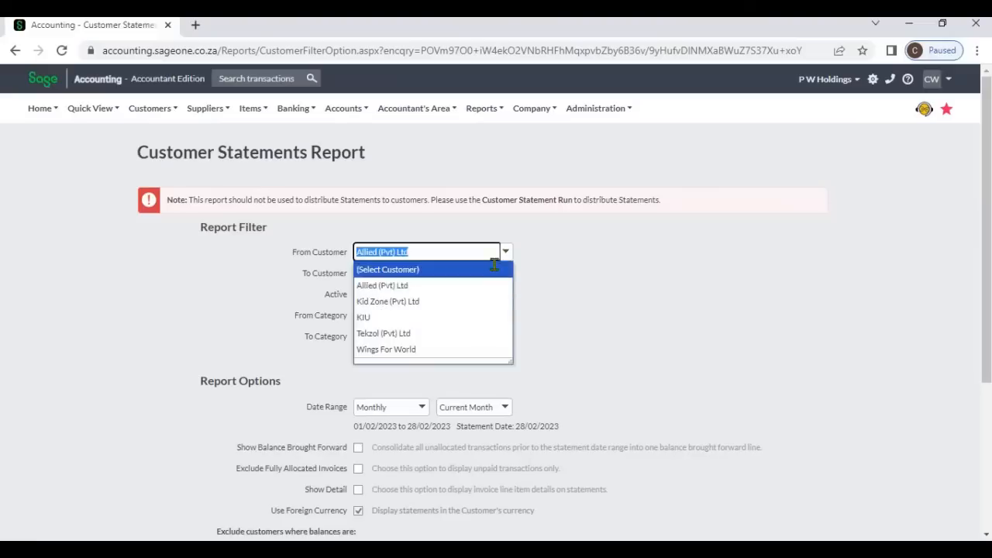
left_click(495, 269)
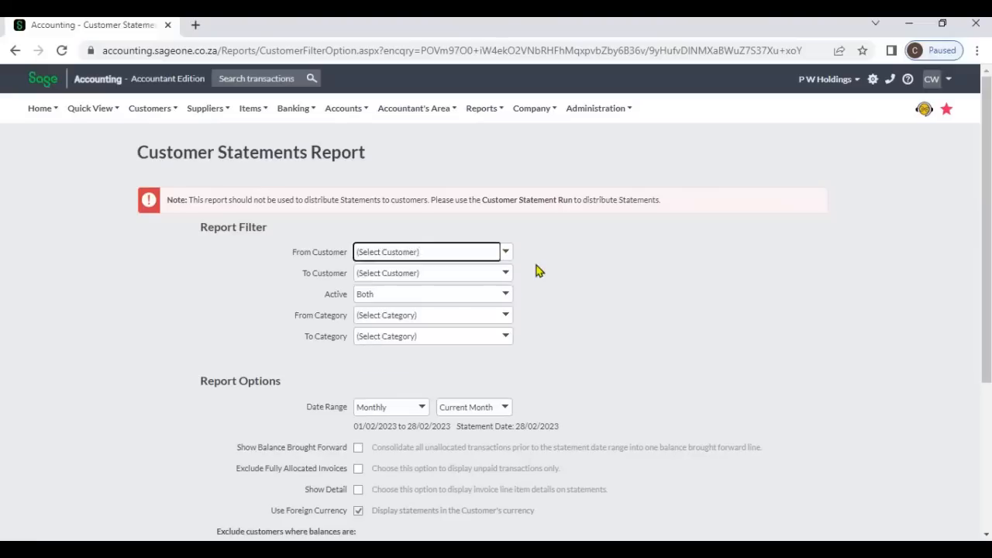
- Review the Active status options without changing them
left_click(505, 298)
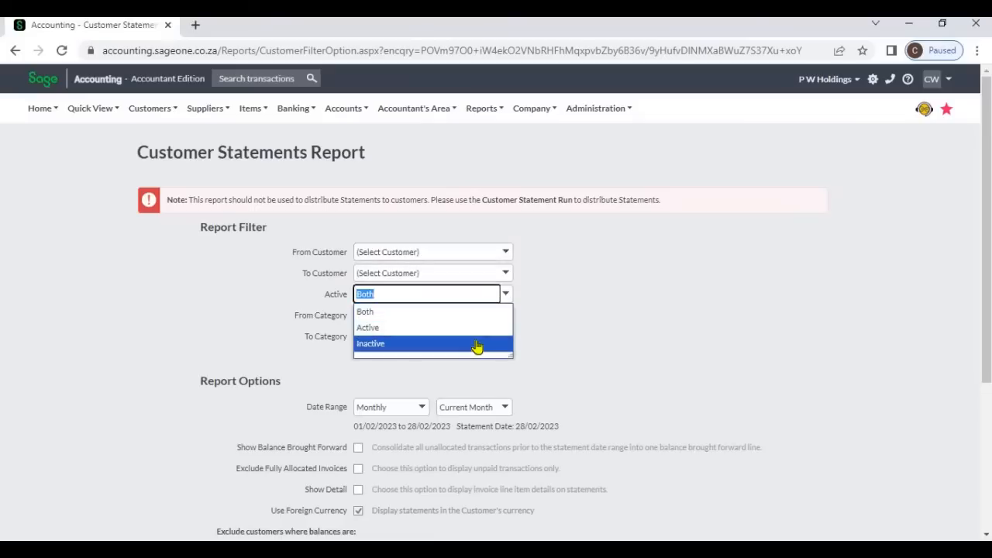
left_click(539, 318)
- Try a category range from Foreign to Retail, then reset it to no category
left_click(508, 318)
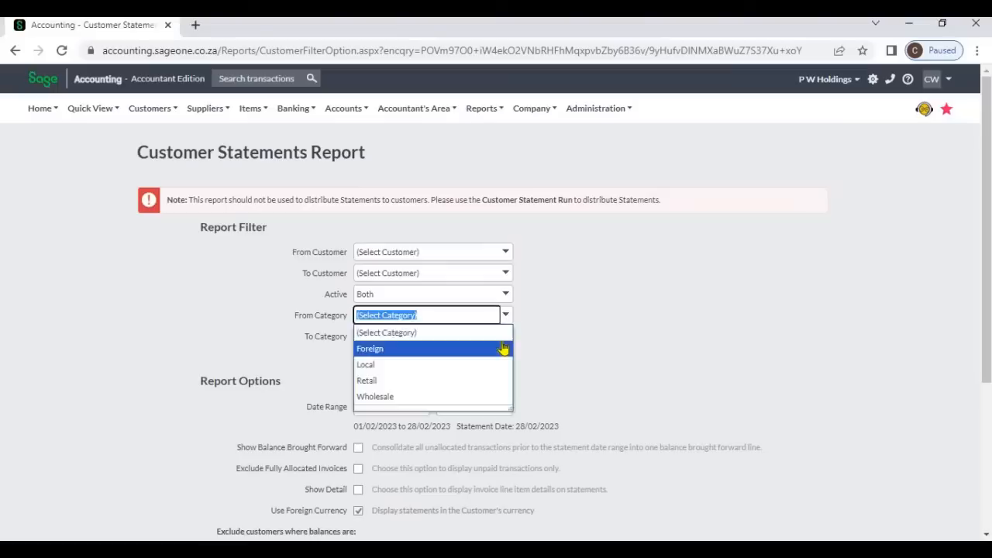
left_click(503, 349)
left_click(502, 339)
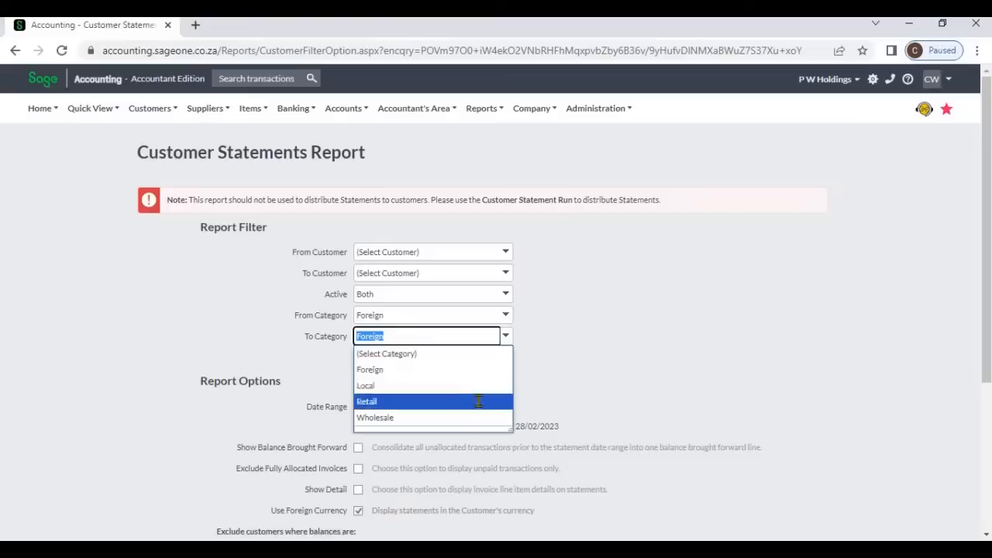
left_click(473, 401)
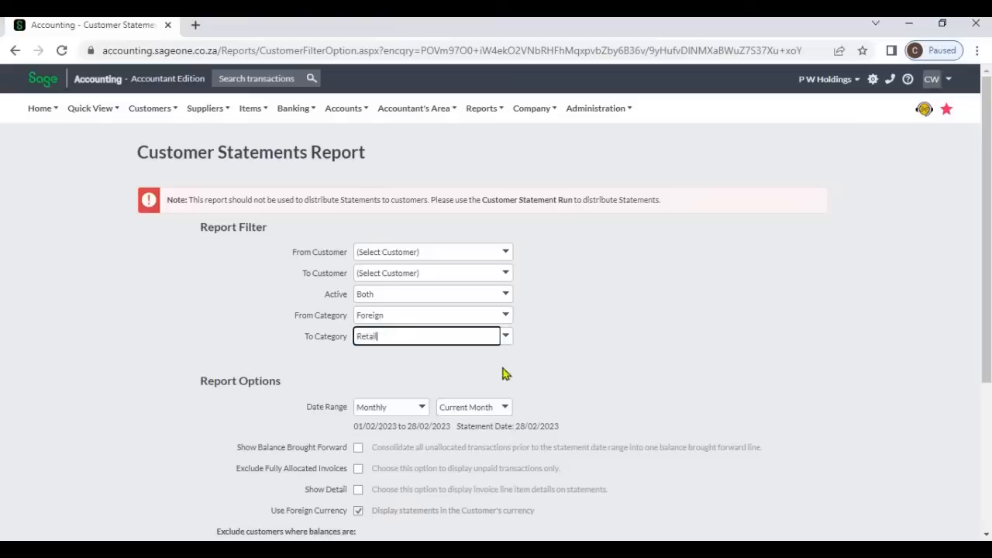
left_click(506, 318)
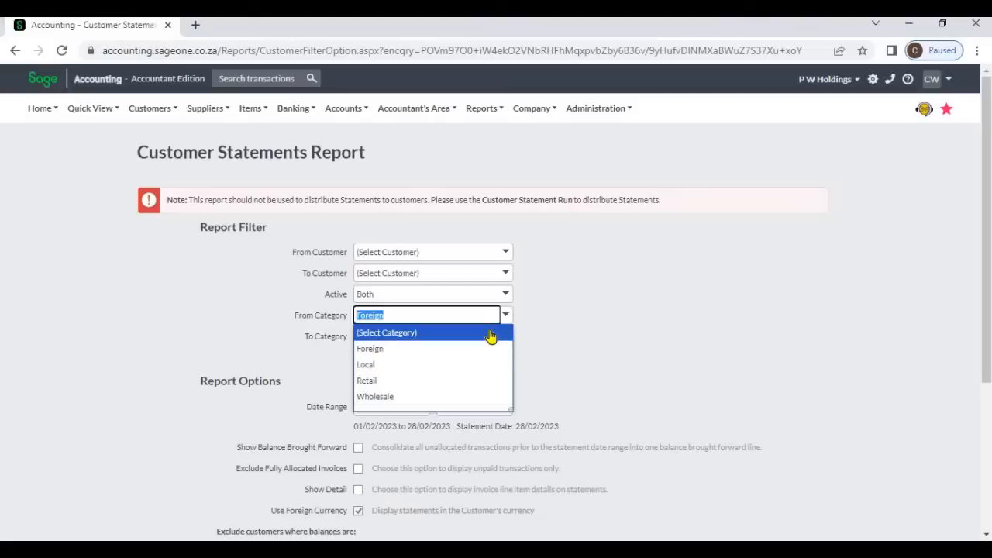
left_click(491, 335)
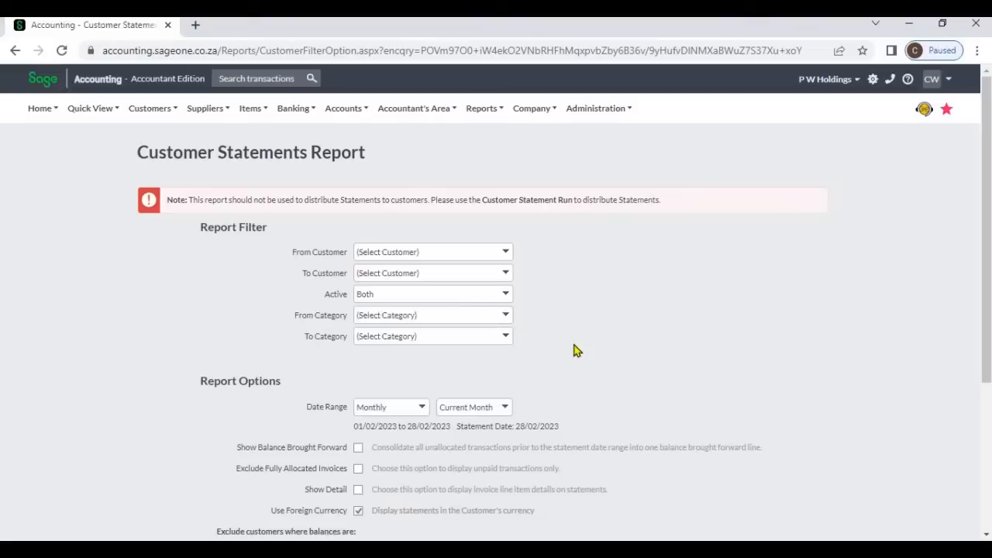
- Set the date range to Custom Dates starting from 08/02/2023
scroll(573, 350, "down", 2)
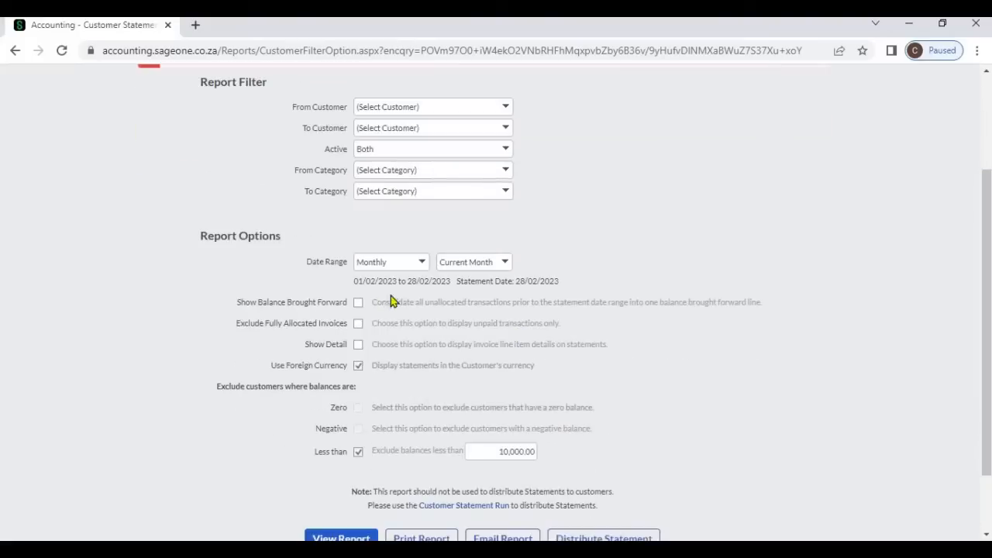
left_click(422, 264)
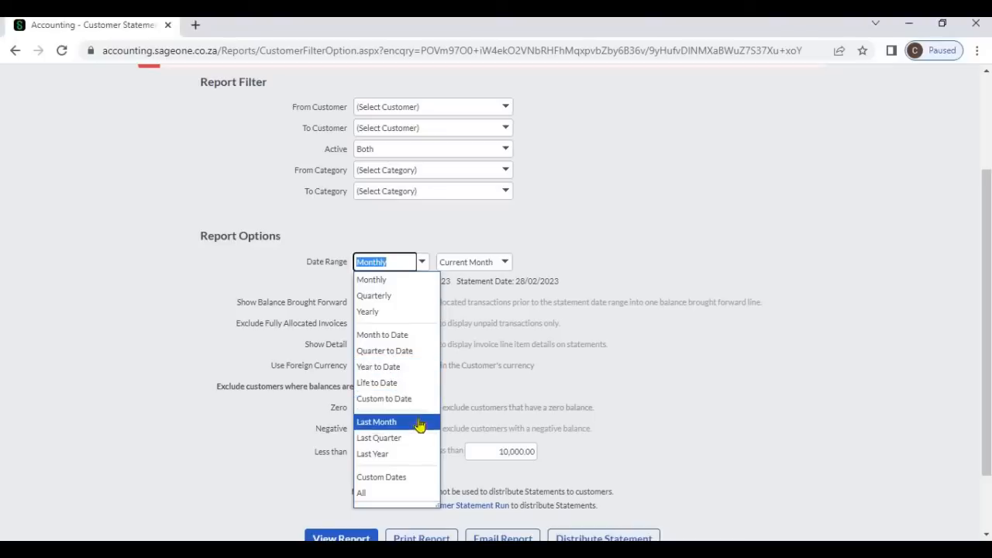
left_click(412, 481)
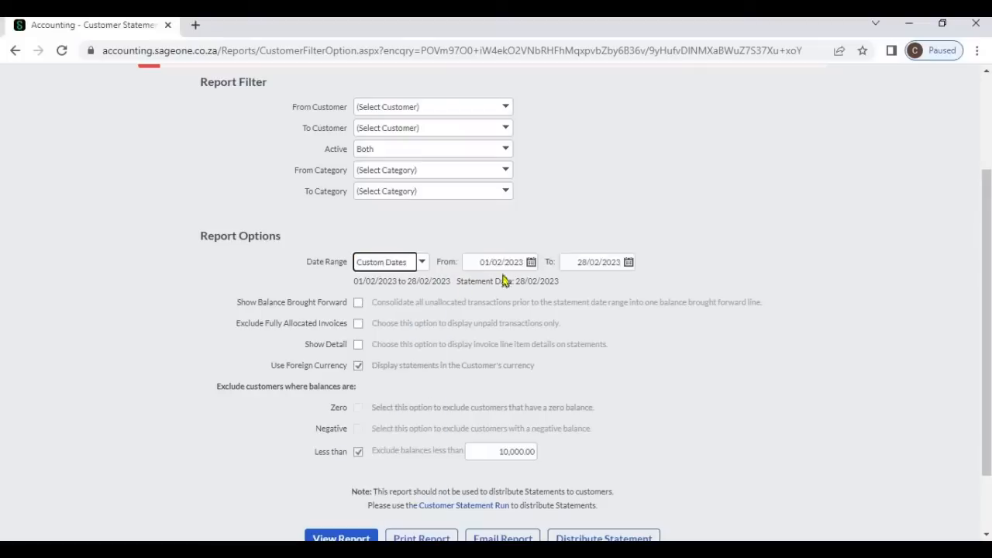
left_click(529, 265)
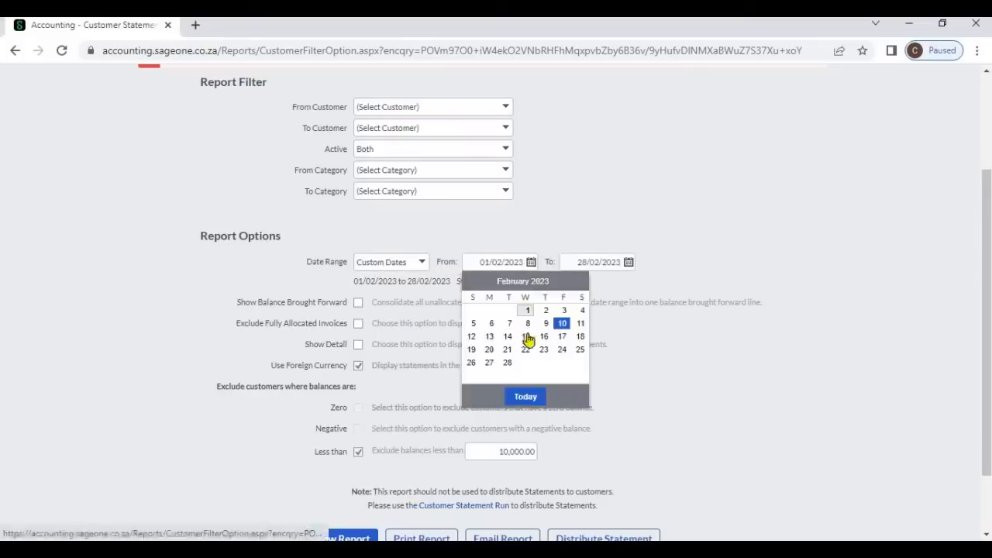
left_click(526, 325)
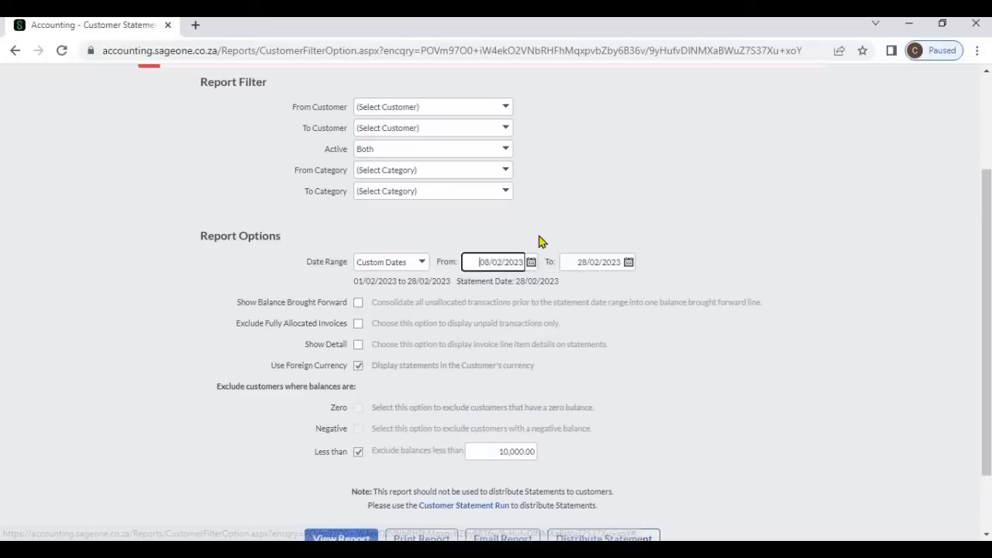
- Change the statement date range to Last Quarter
left_click(422, 264)
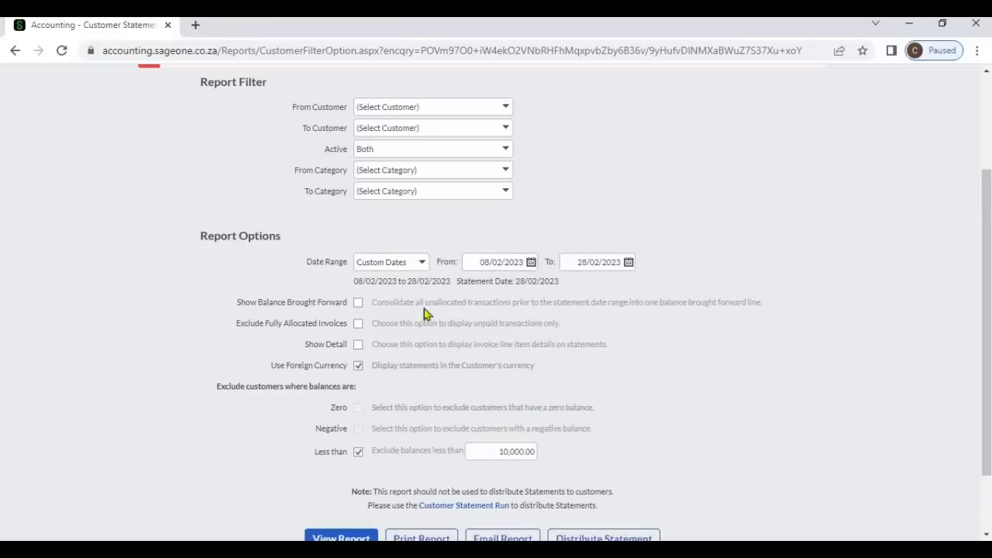
left_click(408, 492)
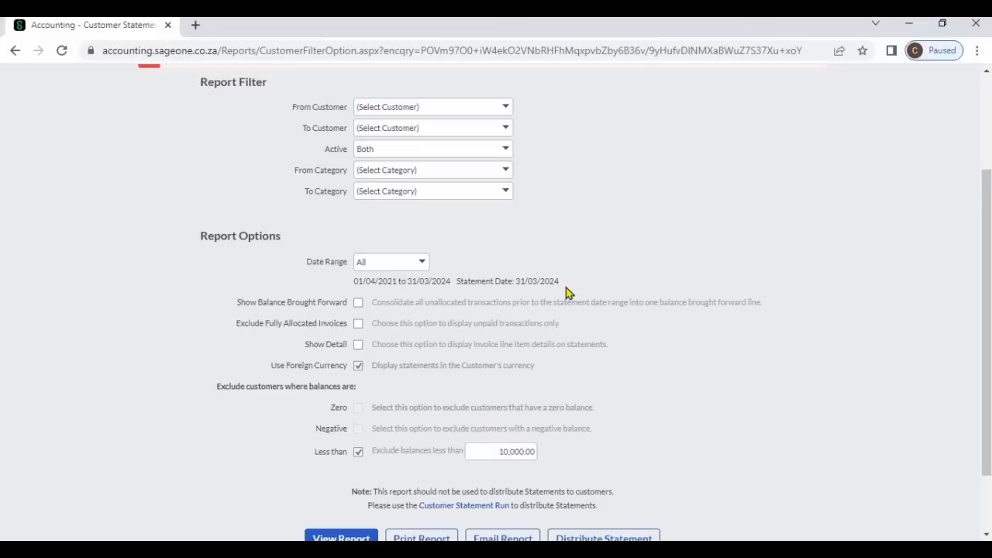
left_click(423, 264)
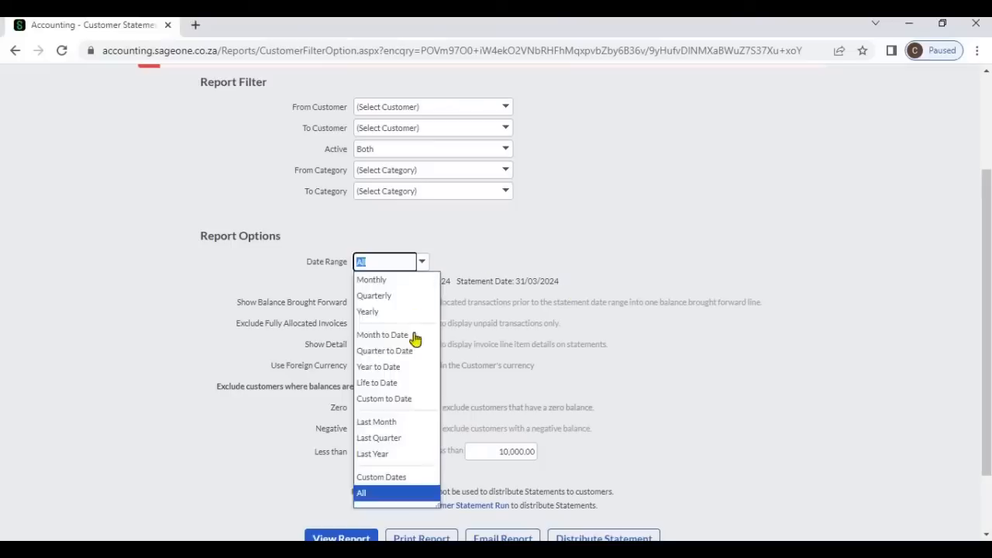
left_click(409, 440)
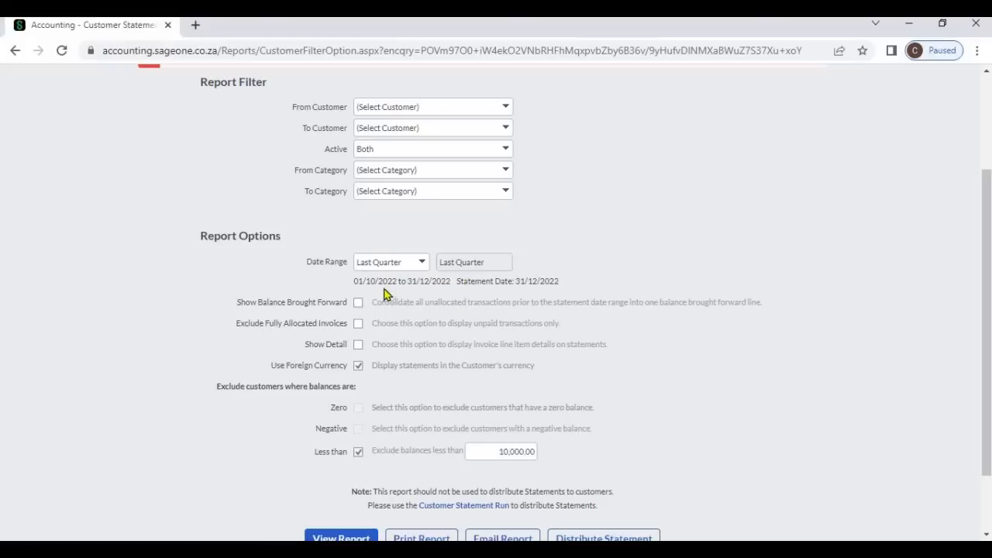
- Enable Show Balance Brought Forward, Exclude Fully Allocated Invoices and Show Detail, and untick the Less than exclusion
left_click(358, 303)
left_click(358, 324)
left_click(359, 346)
left_click(359, 452)
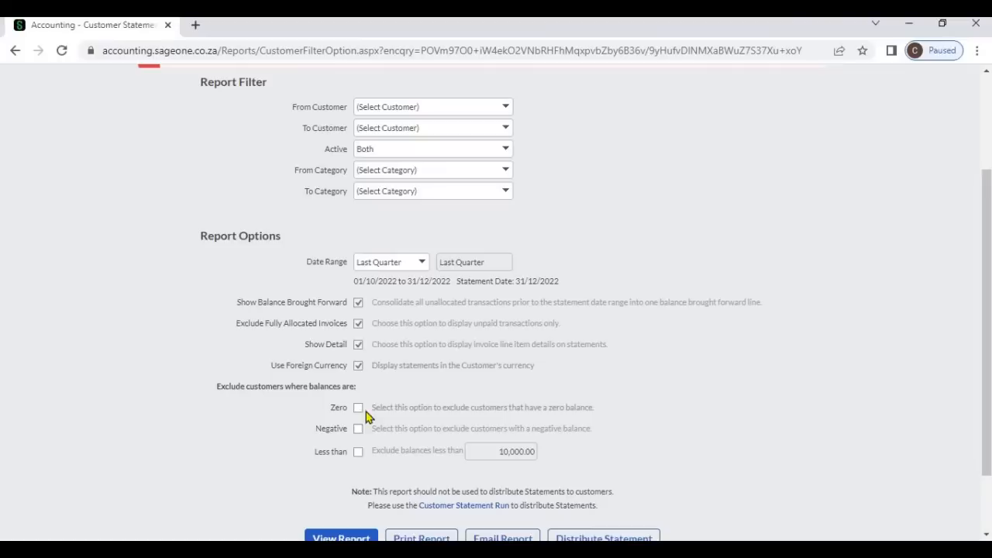
- Tick the Zero, Negative and Less than balance exclusions, keeping the 10,000.00 threshold
left_click(358, 409)
left_click(358, 431)
left_click(358, 453)
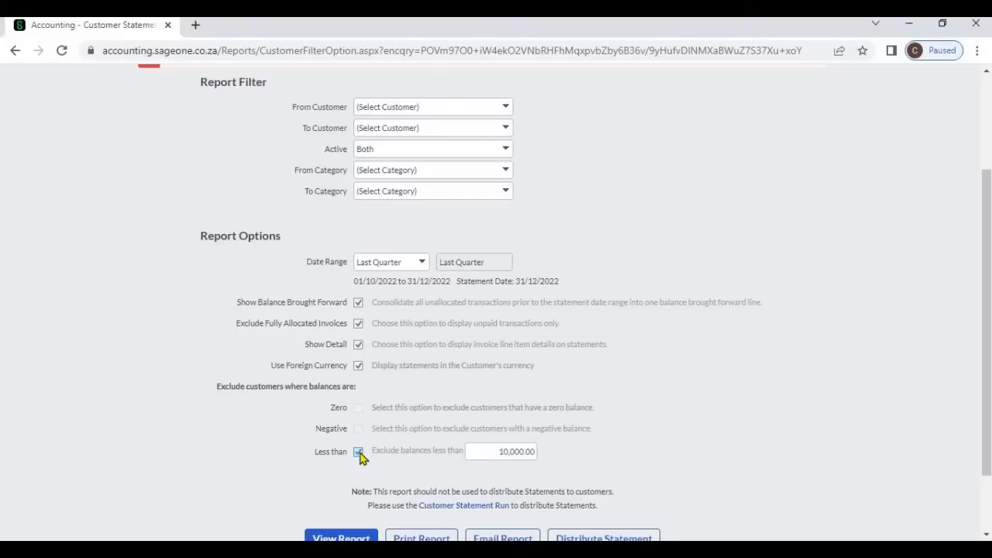
left_click(472, 450)
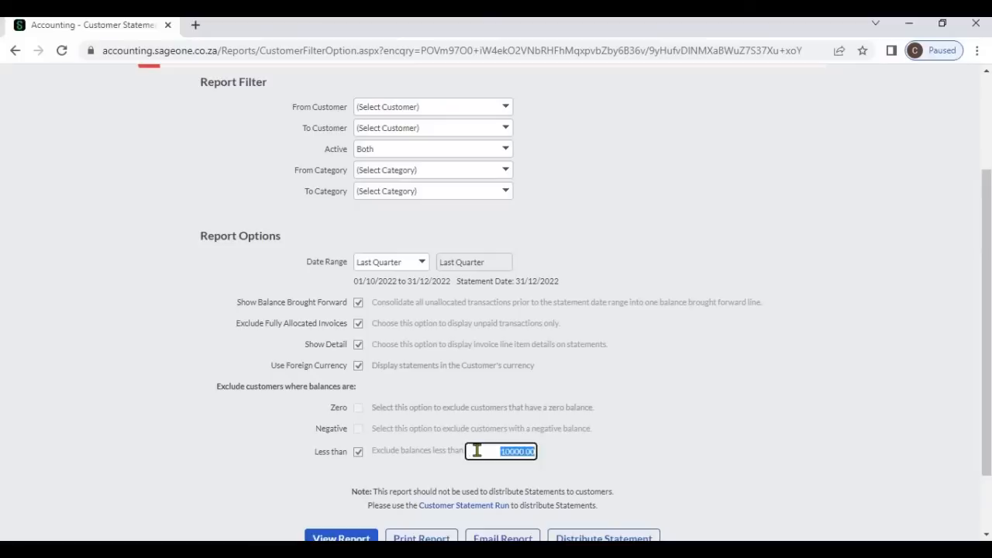
left_click(573, 462)
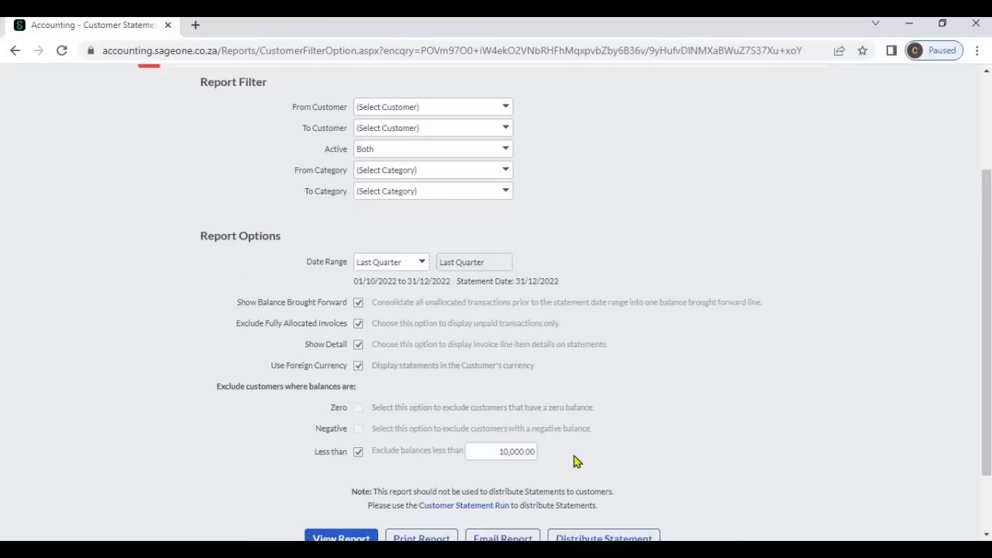
- View the Last Quarter customer statement report and scroll through its transactions
scroll(573, 461, "down", 2)
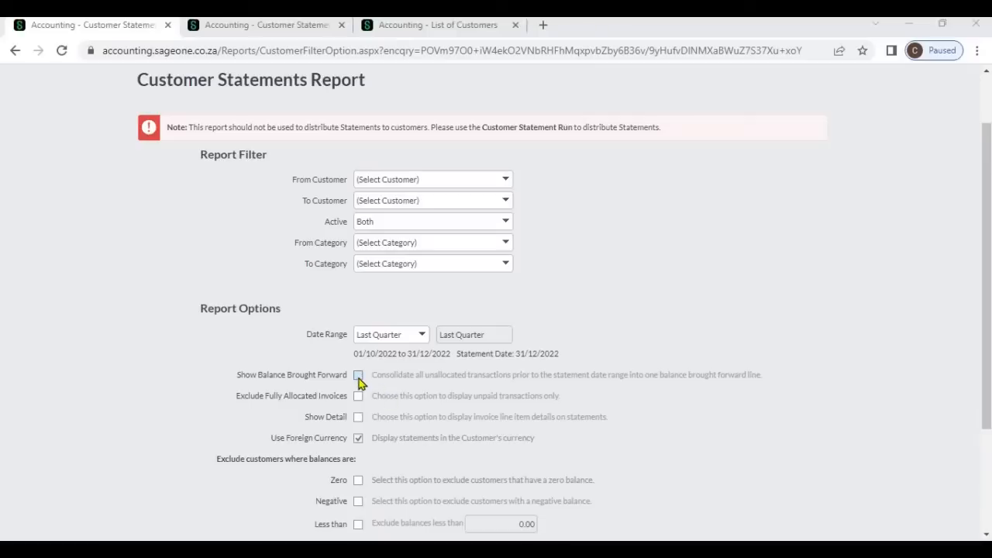
scroll(425, 396, "down", 2)
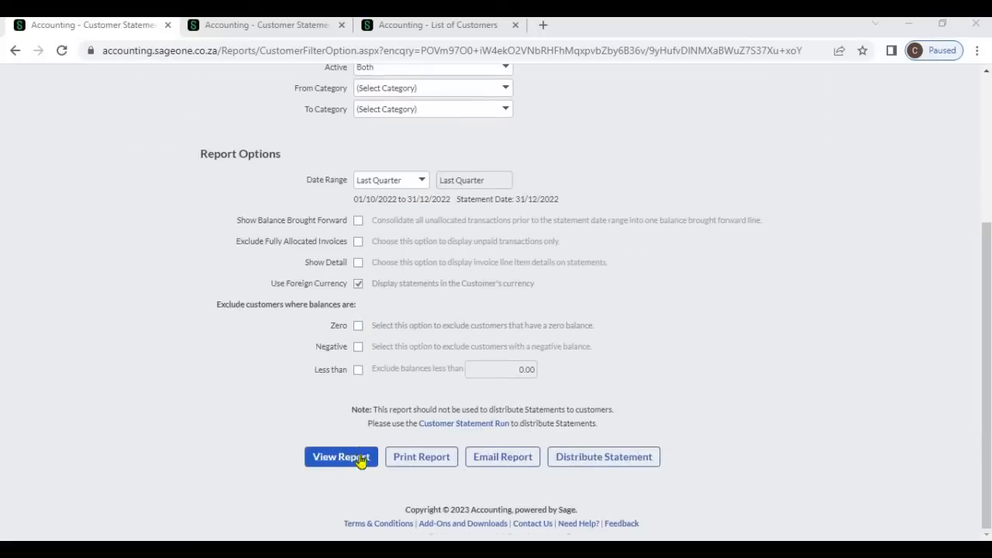
left_click(358, 457)
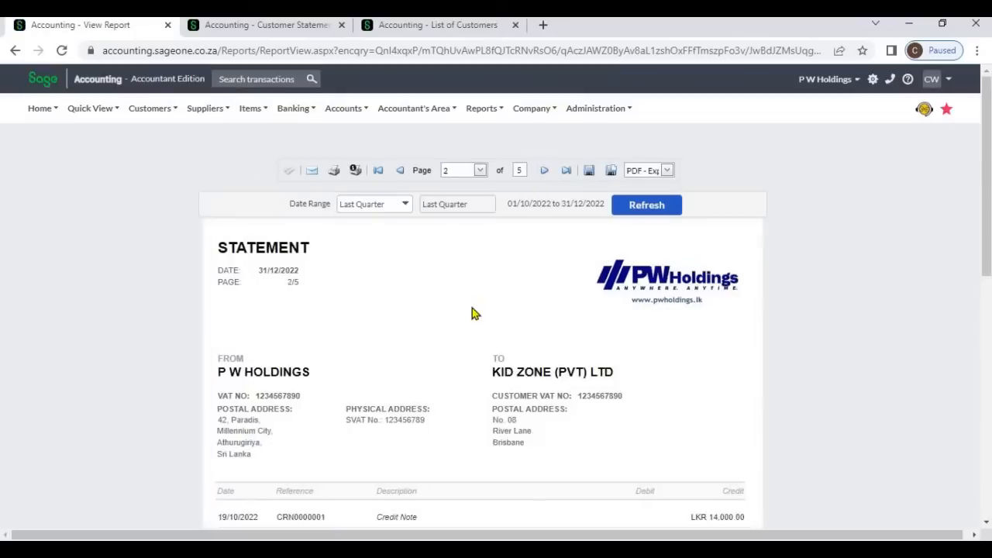
scroll(472, 307, "down", 4)
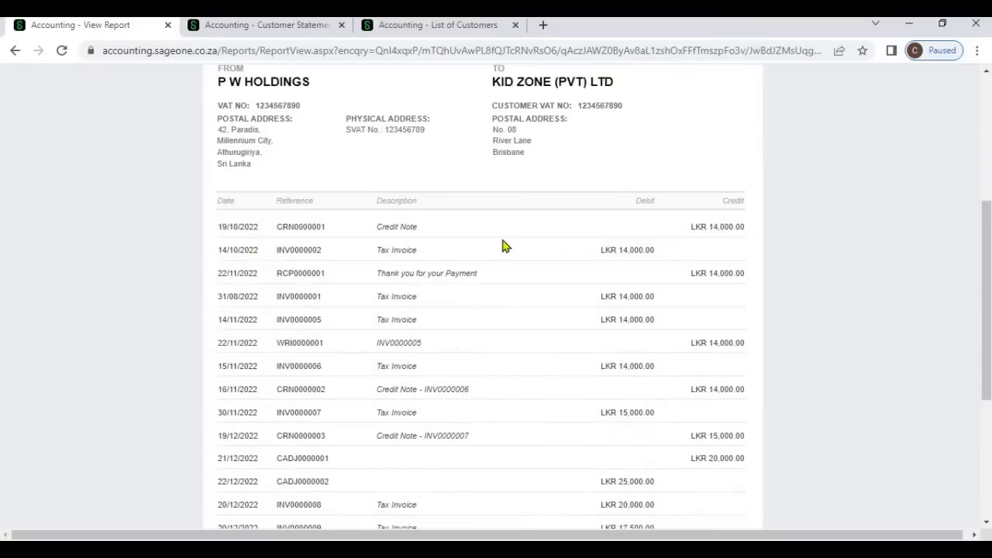
- Generate the statement report for all customers with a Last Quarter date range and Show Balance Brought Forward, then go to its next page
left_click(217, 30)
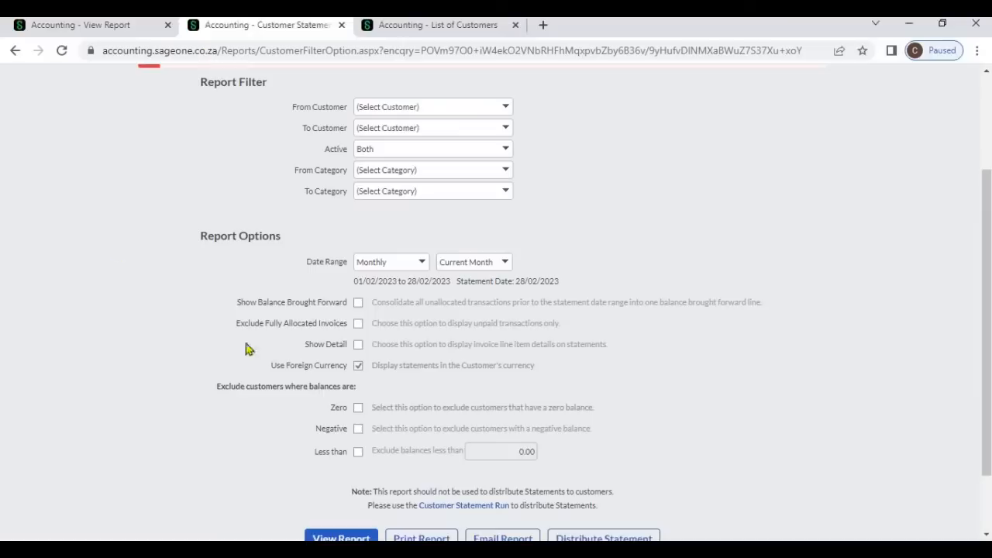
left_click(421, 267)
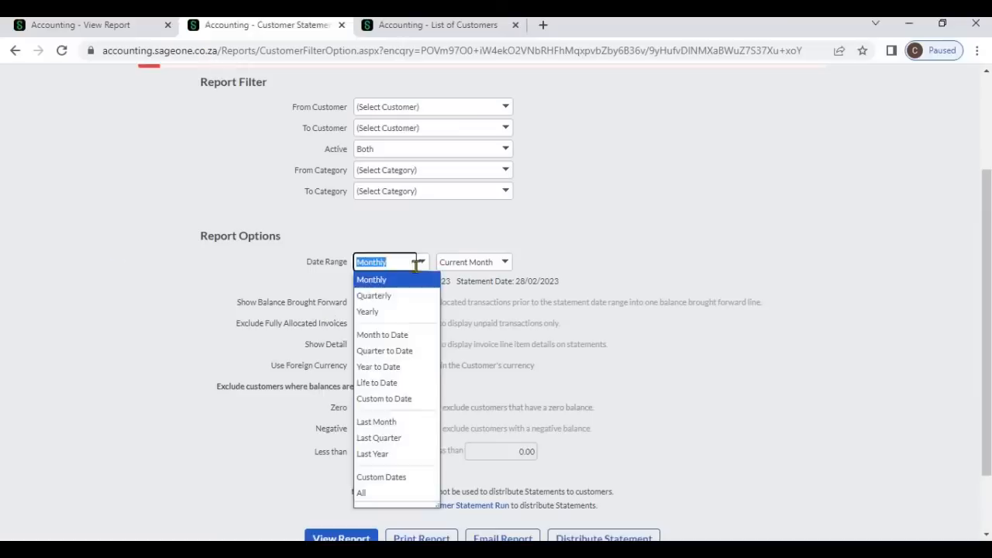
left_click(404, 439)
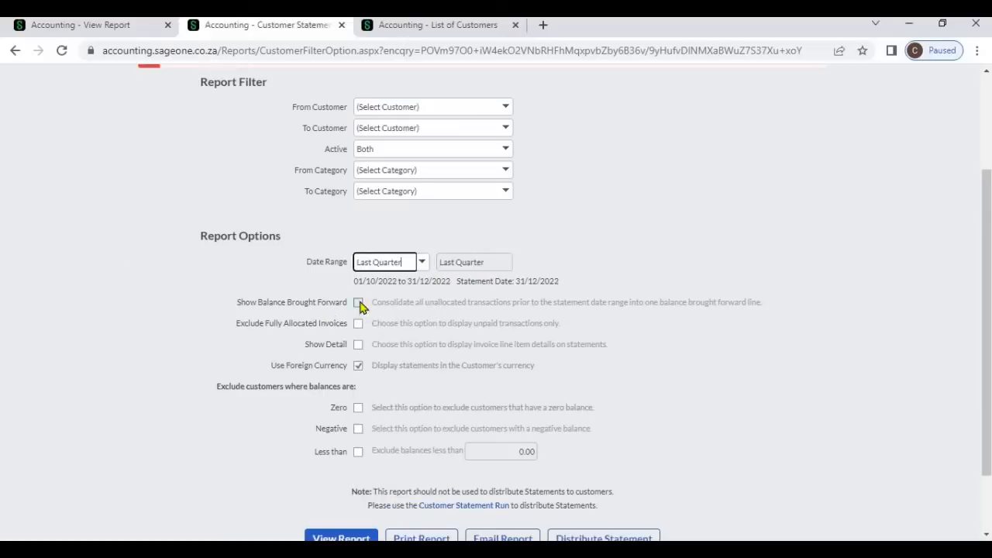
left_click(359, 303)
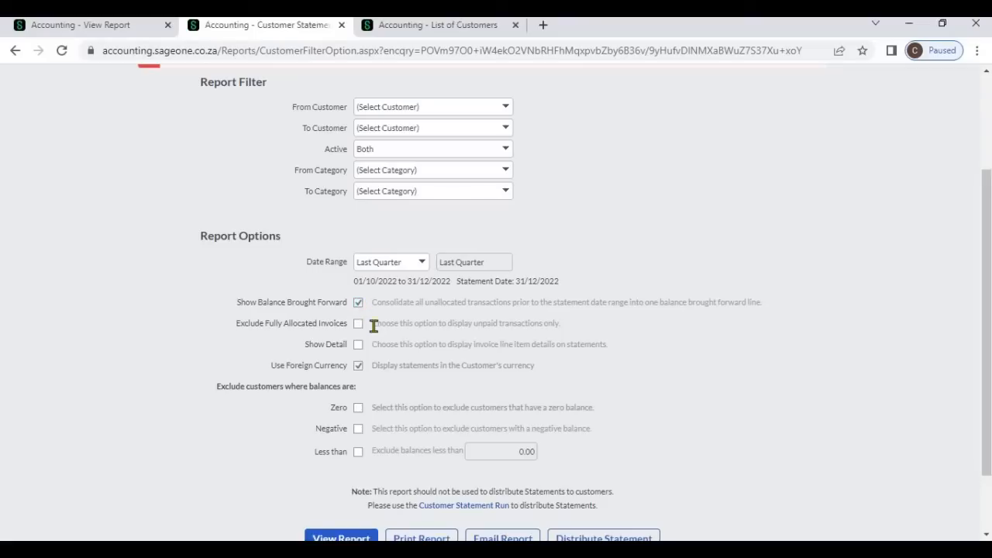
scroll(372, 434, "down", 1)
left_click(367, 469)
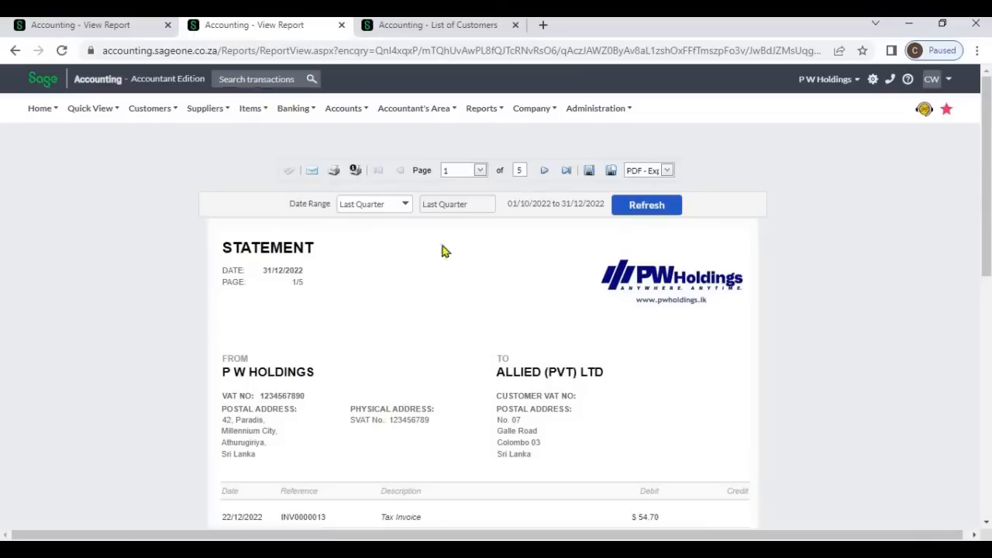
left_click(544, 171)
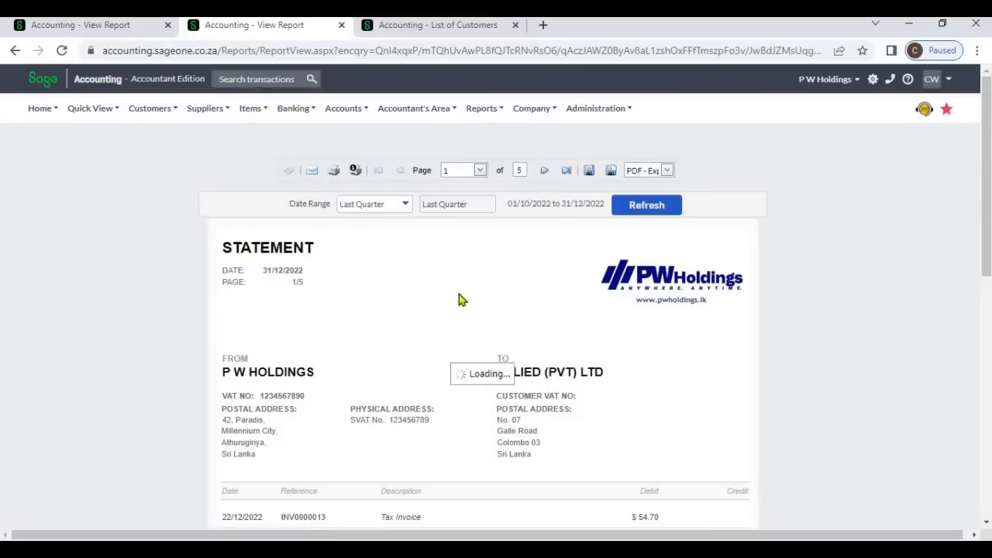
scroll(446, 310, "down", 4)
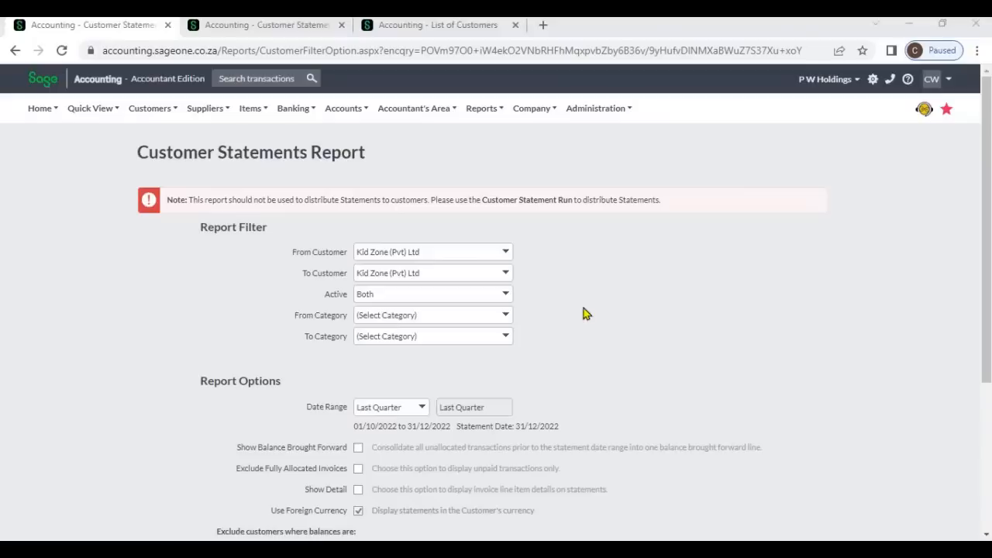
- View the Kid Zone (Pvt) Ltd Last Quarter statement report
scroll(586, 314, "down", 2)
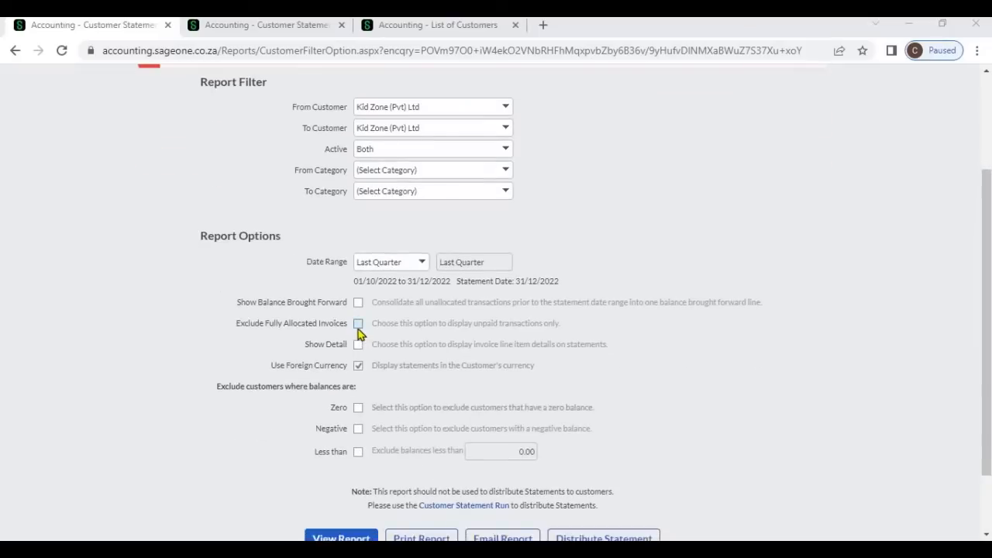
scroll(356, 437, "down", 1)
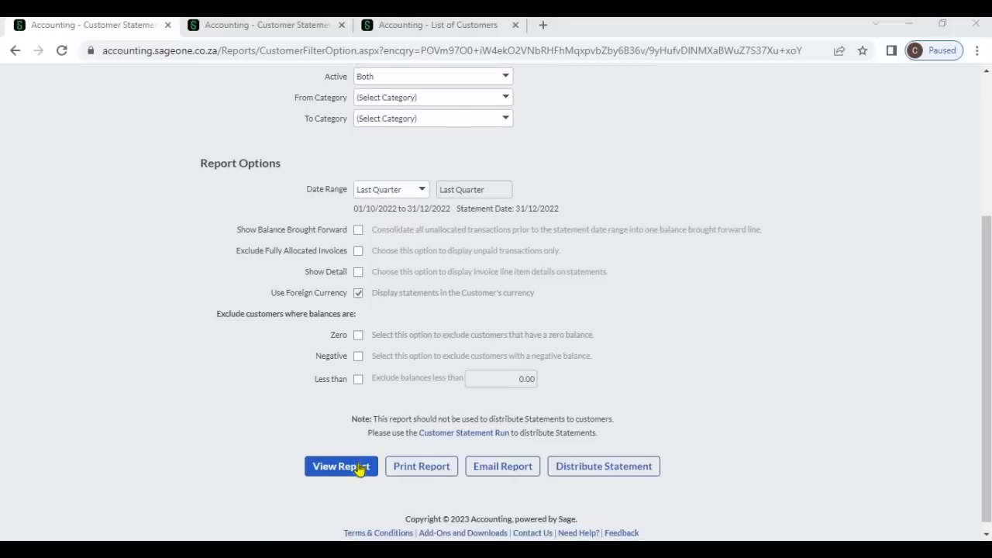
left_click(359, 467)
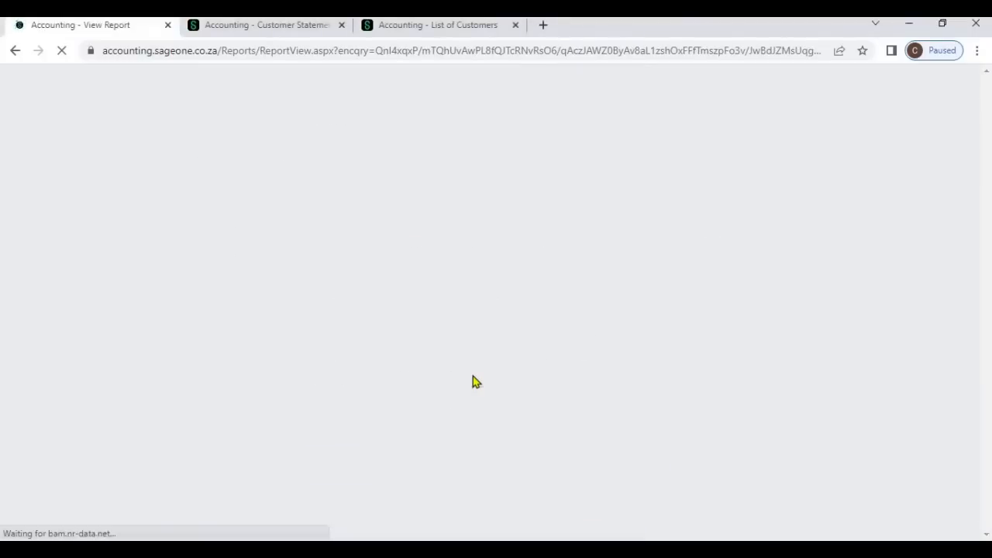
scroll(489, 372, "down", 3)
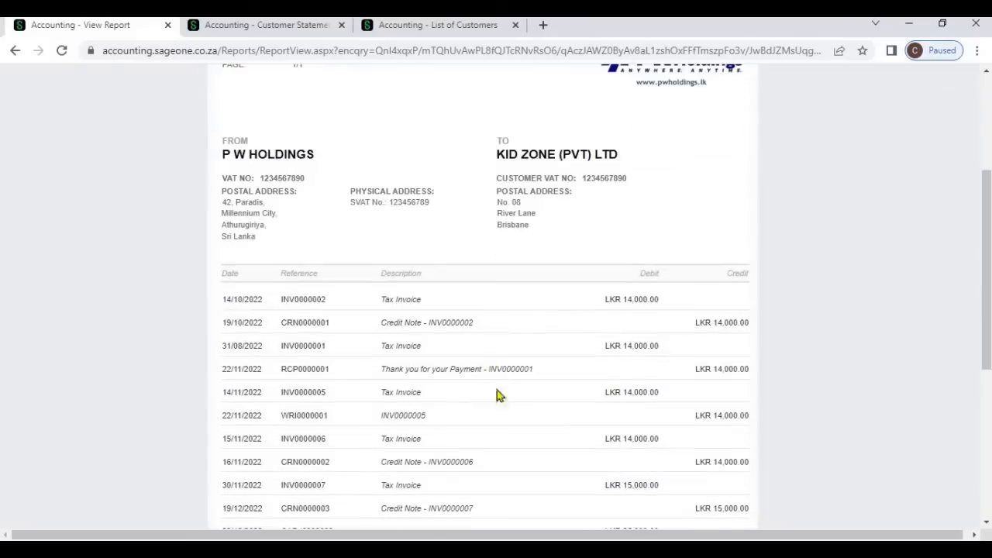
- View the Kid Zone (Pvt) Ltd Last Quarter statement with Exclude Fully Allocated Invoices ticked
left_click(231, 29)
scroll(144, 255, "up", 3)
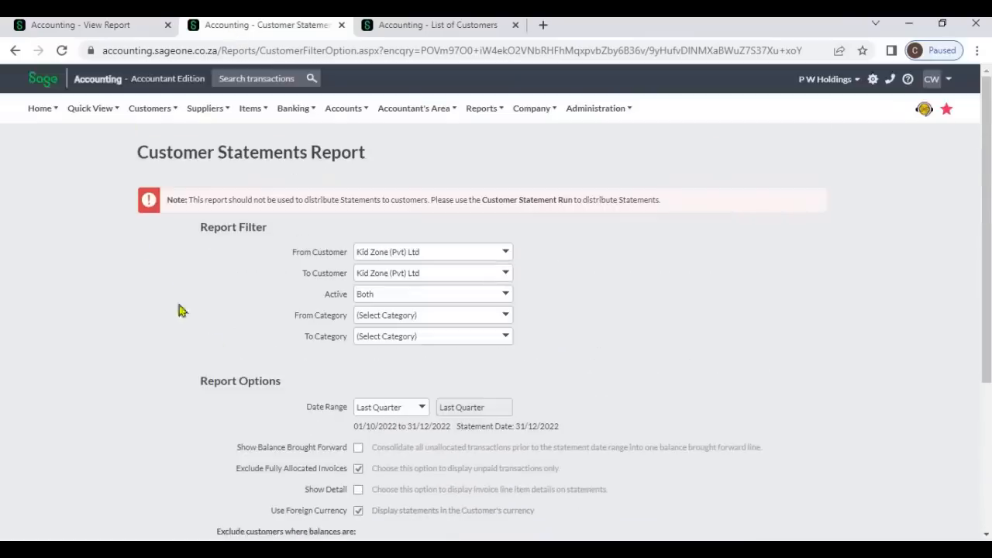
scroll(232, 349, "down", 1)
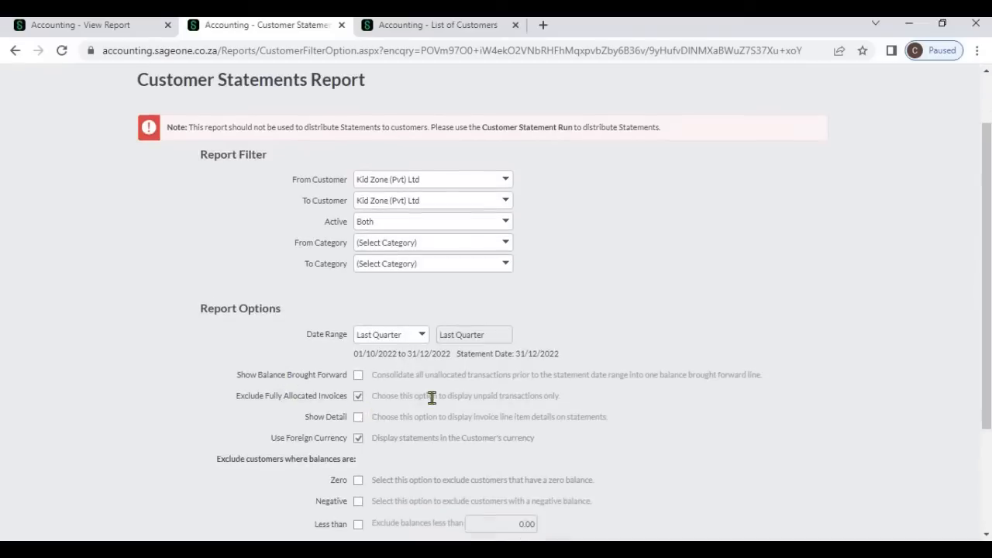
scroll(432, 398, "down", 2)
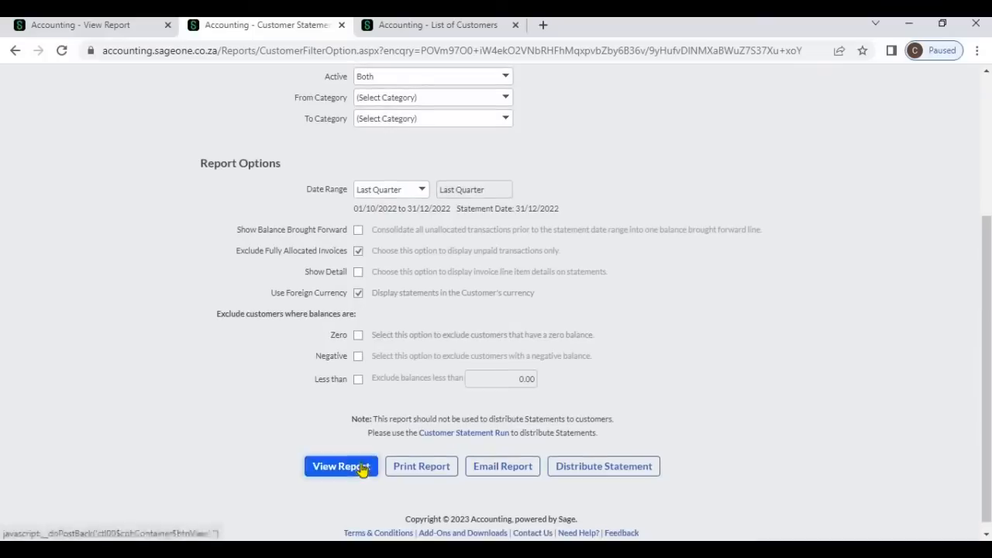
left_click(361, 469)
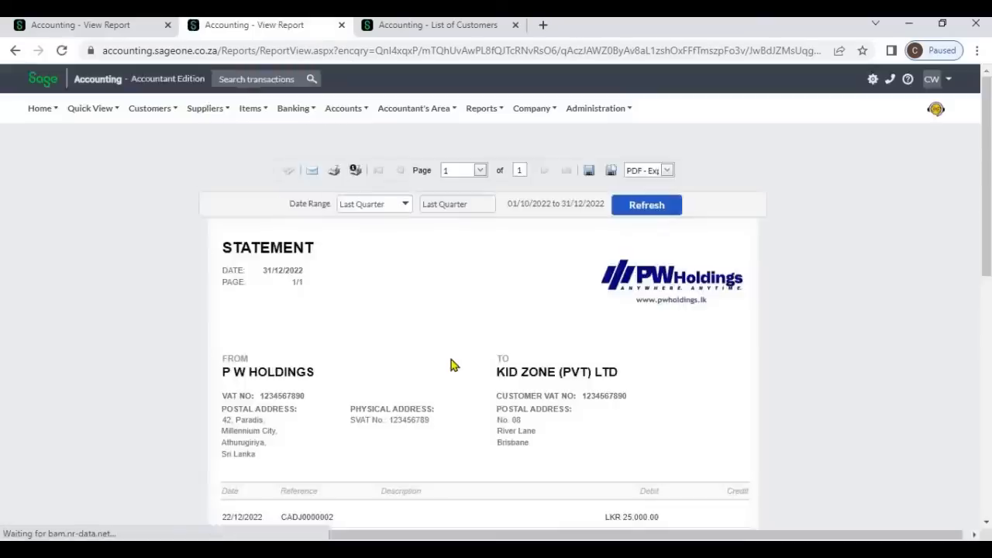
- Compare the full and unpaid-only Kid Zone statements by switching between the two report tabs
scroll(452, 365, "down", 3)
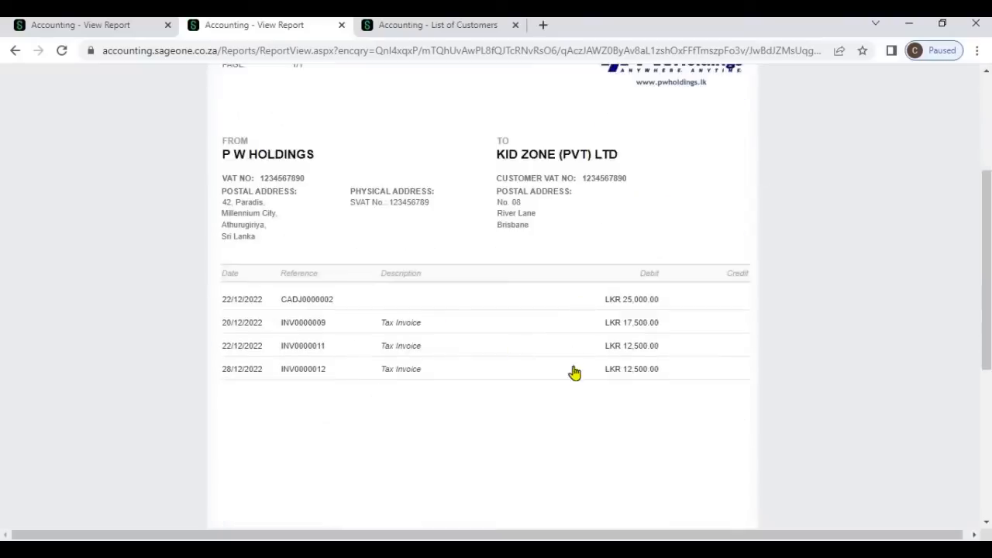
left_click(70, 27)
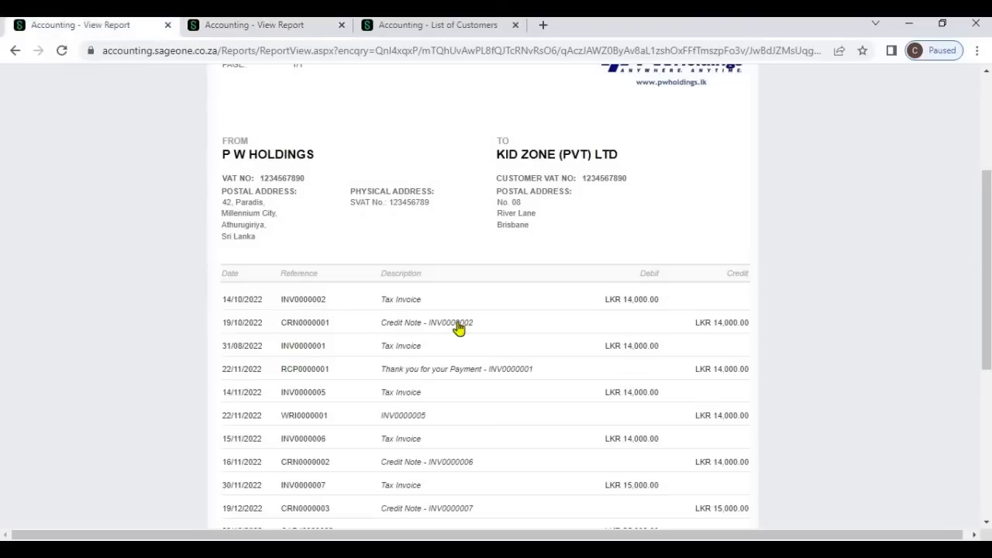
scroll(460, 328, "down", 2)
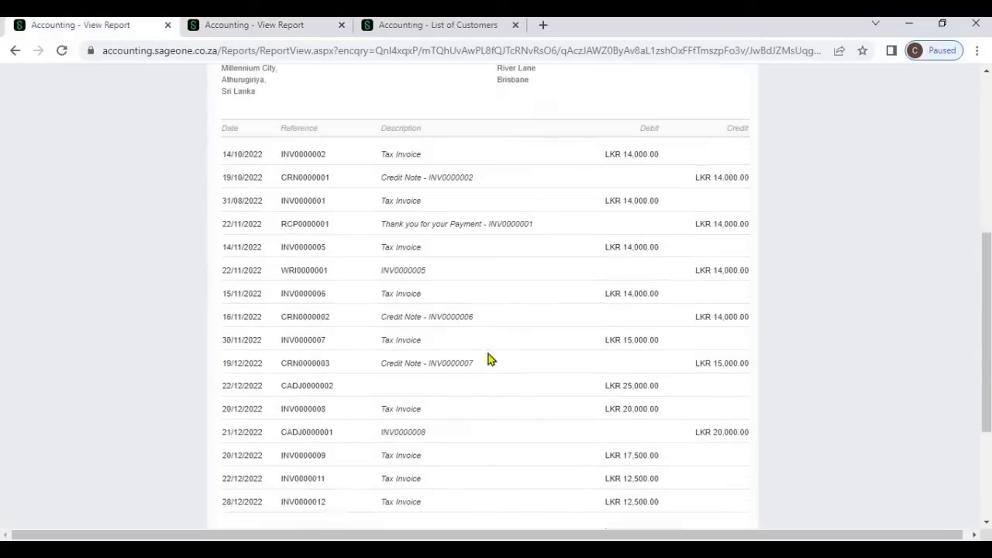
left_click(256, 31)
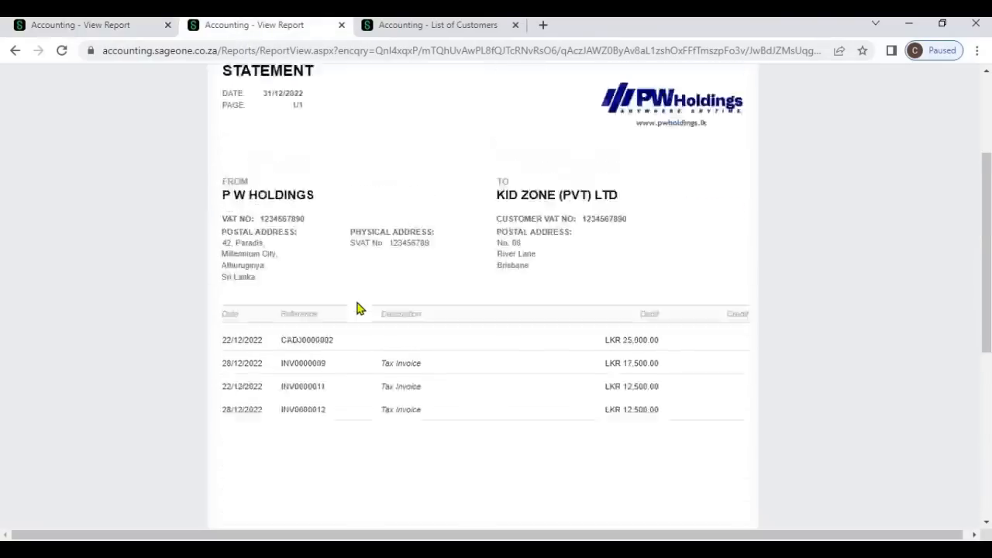
scroll(358, 309, "up", 2)
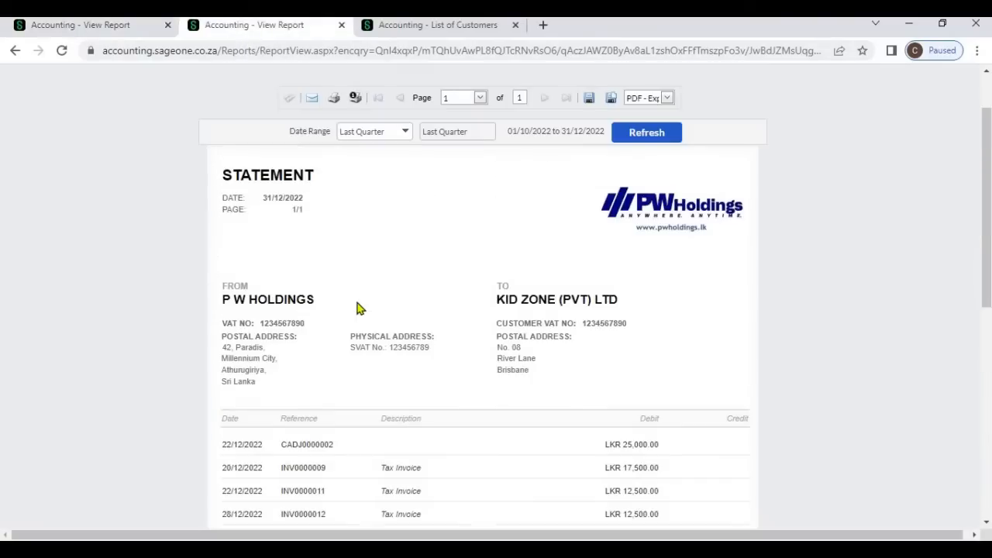
scroll(358, 308, "down", 2)
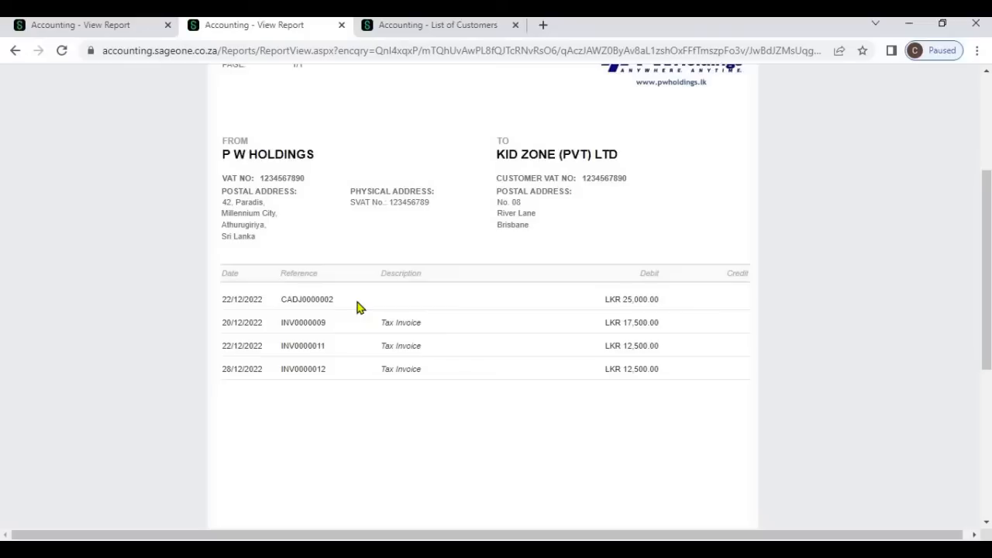
scroll(358, 307, "up", 2)
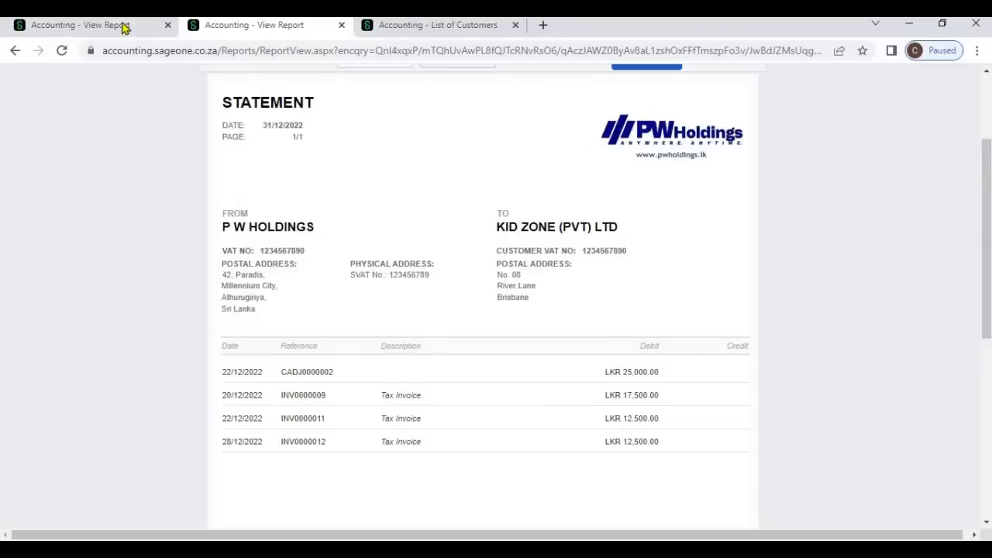
left_click(124, 27)
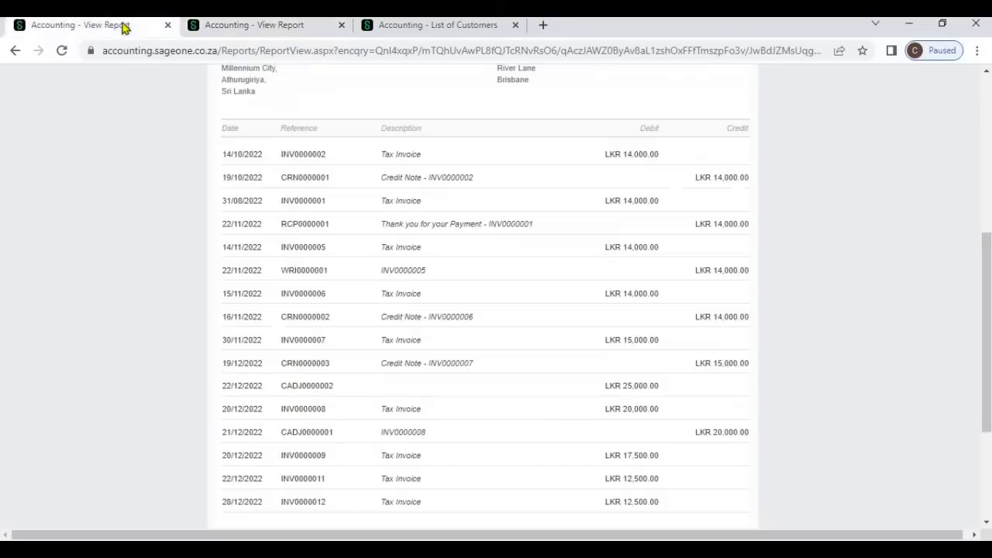
- View the Kid Zone (Pvt) Ltd Quarterly, Current Quarter statement with Show Detail ticked
left_click(211, 32)
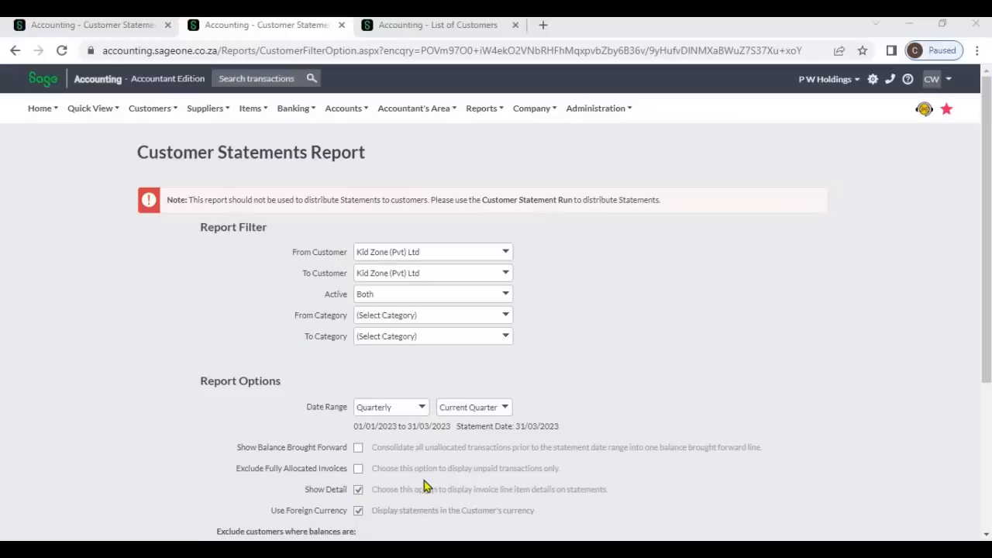
scroll(427, 478, "down", 3)
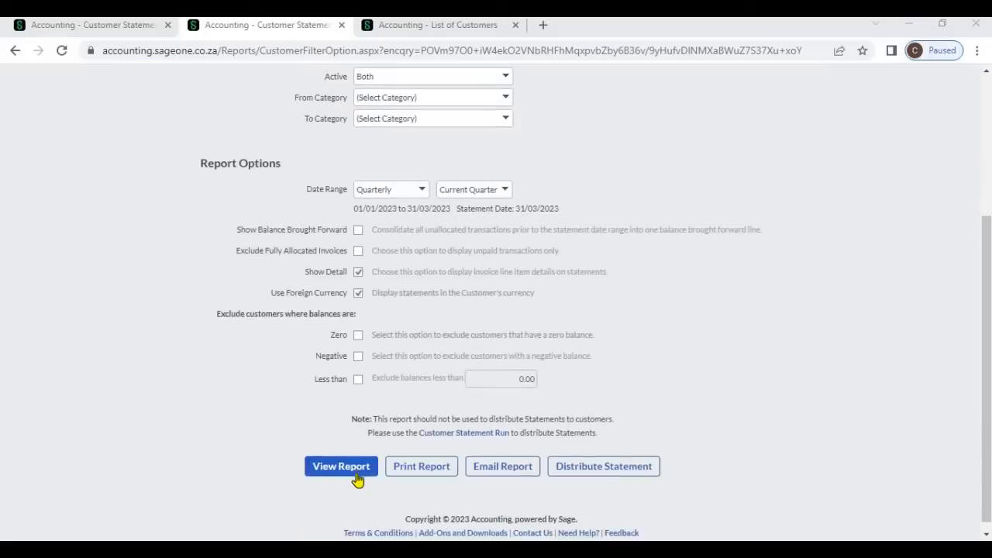
left_click(341, 468)
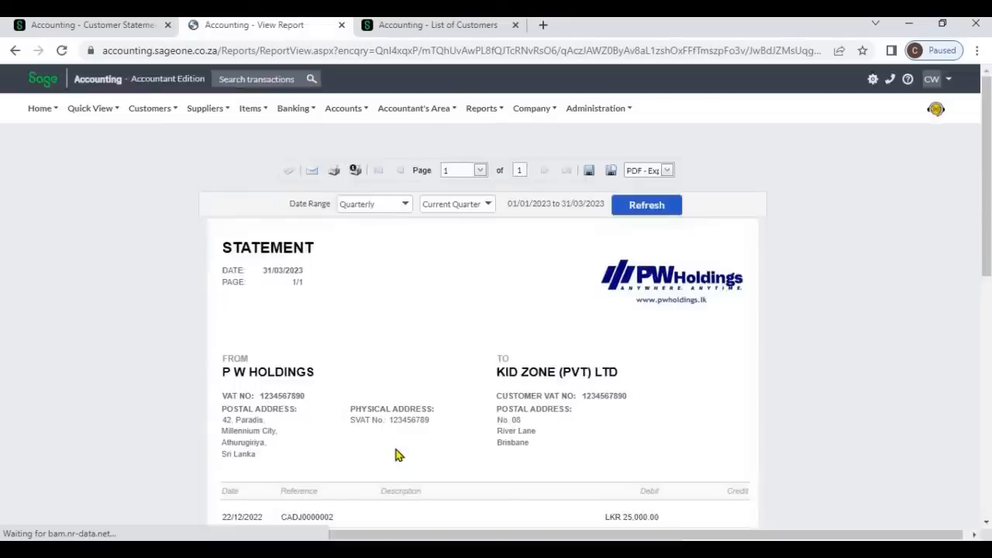
scroll(395, 455, "down", 3)
scroll(395, 455, "down", 1)
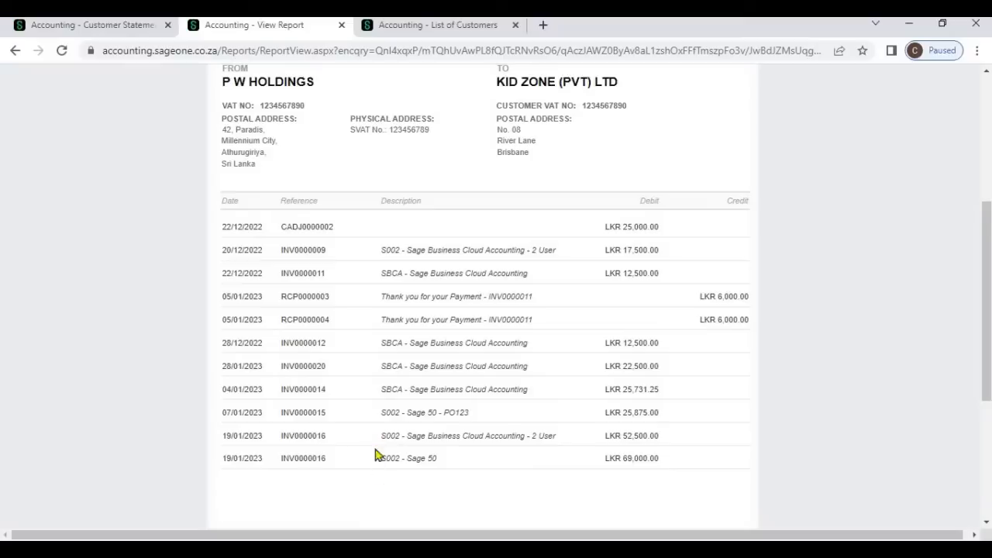
- View the Kid Zone (Pvt) Ltd Current Quarter statement without Show Detail for comparison
left_click(124, 31)
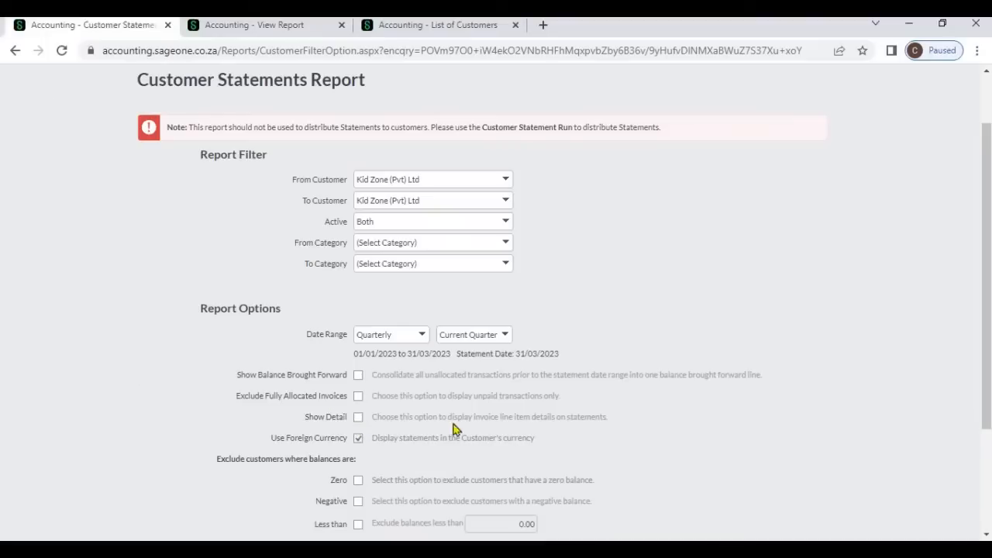
scroll(343, 472, "down", 2)
left_click(345, 478)
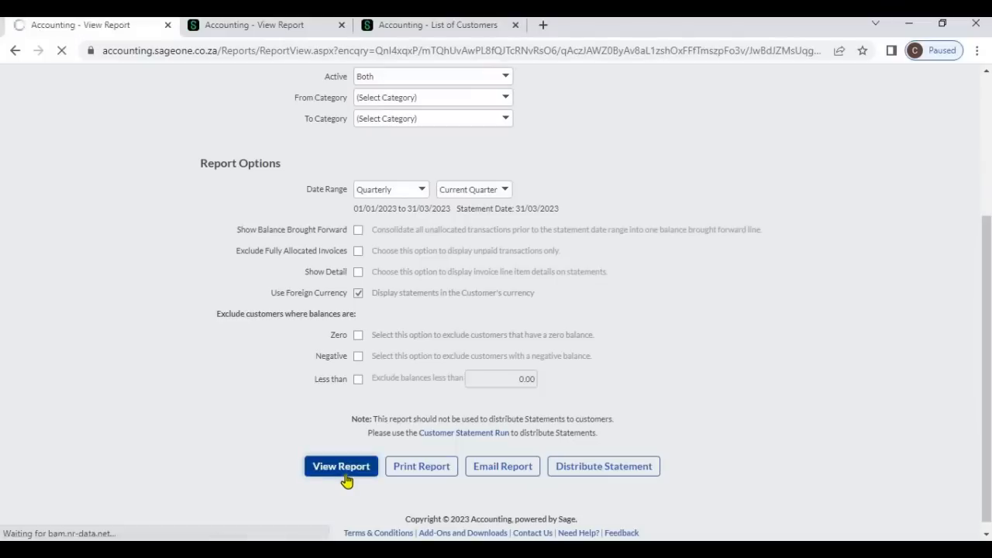
scroll(467, 429, "down", 4)
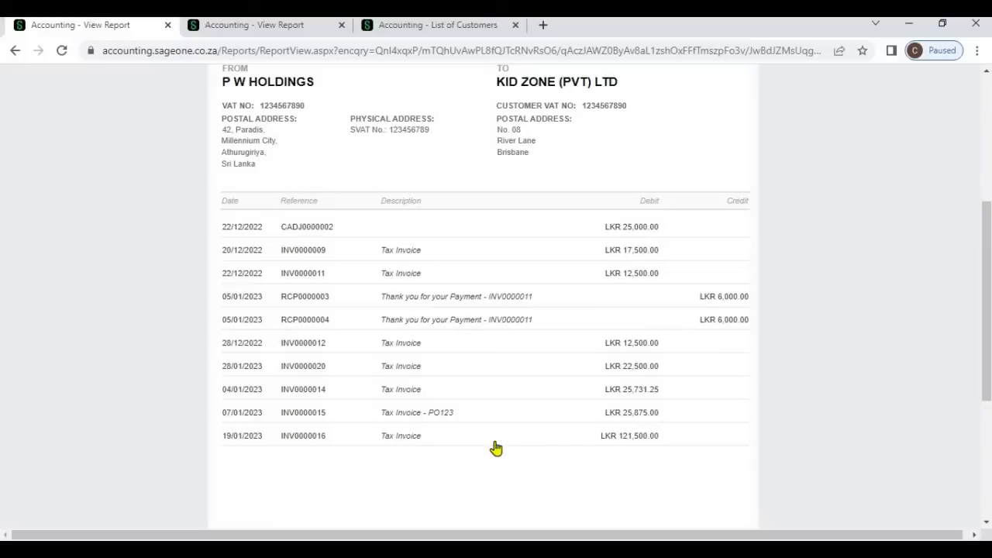
scroll(494, 446, "up", 1)
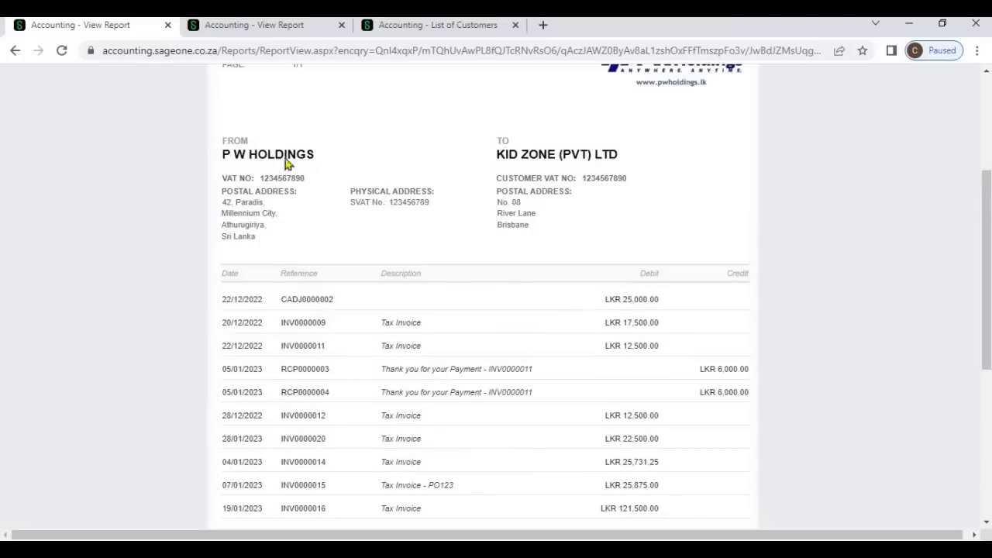
- View the Monthly, Current Month statement report for all customers and go to its next page
left_click(266, 31)
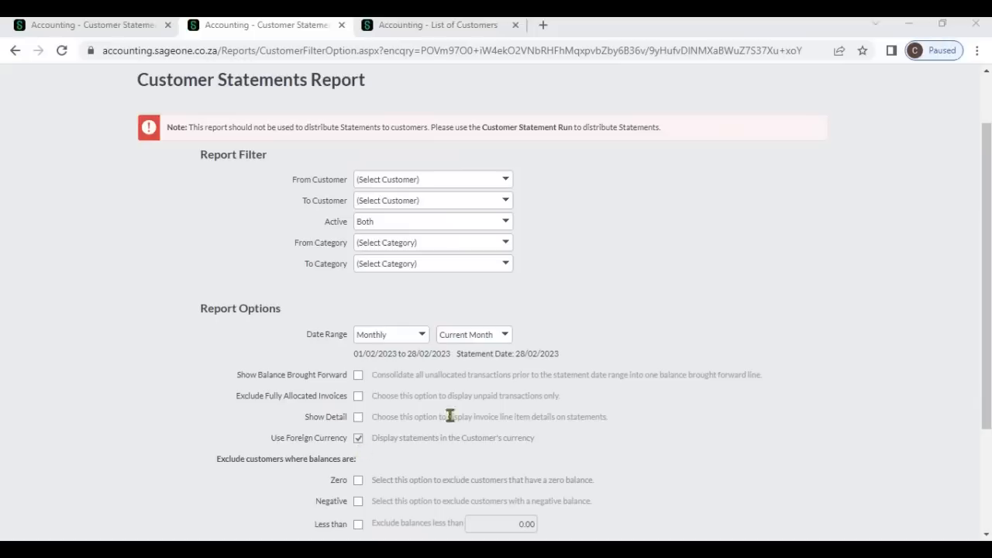
scroll(348, 467, "down", 2)
left_click(348, 467)
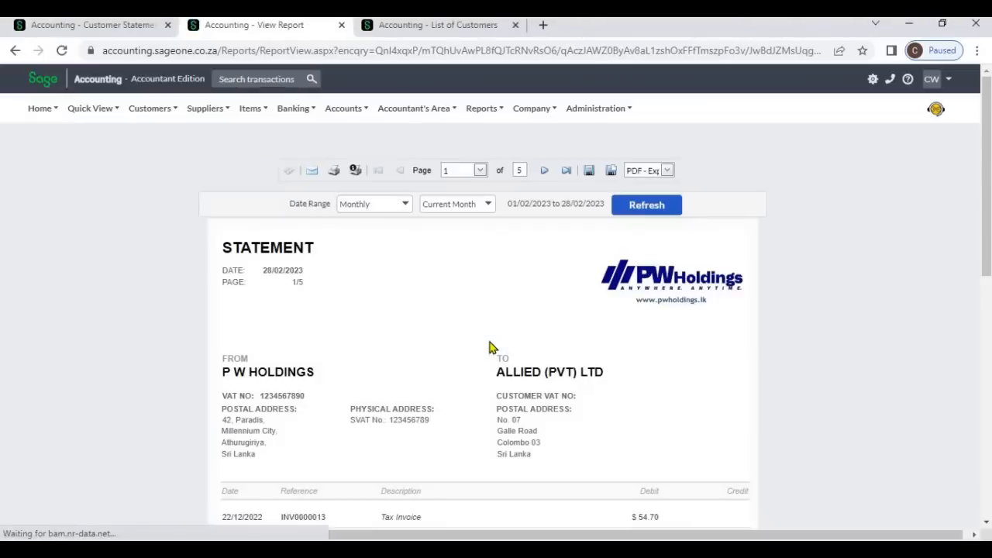
scroll(490, 348, "down", 1)
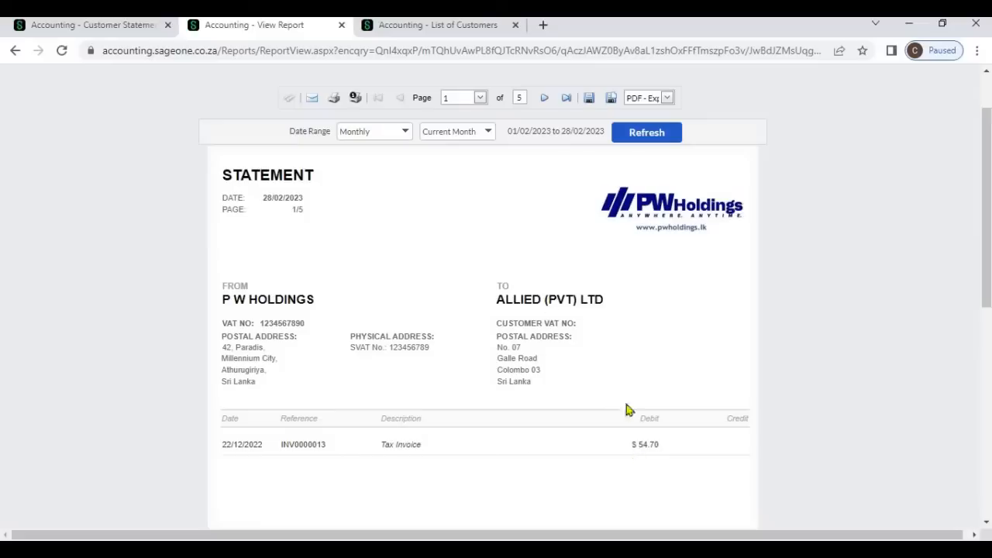
left_click(542, 99)
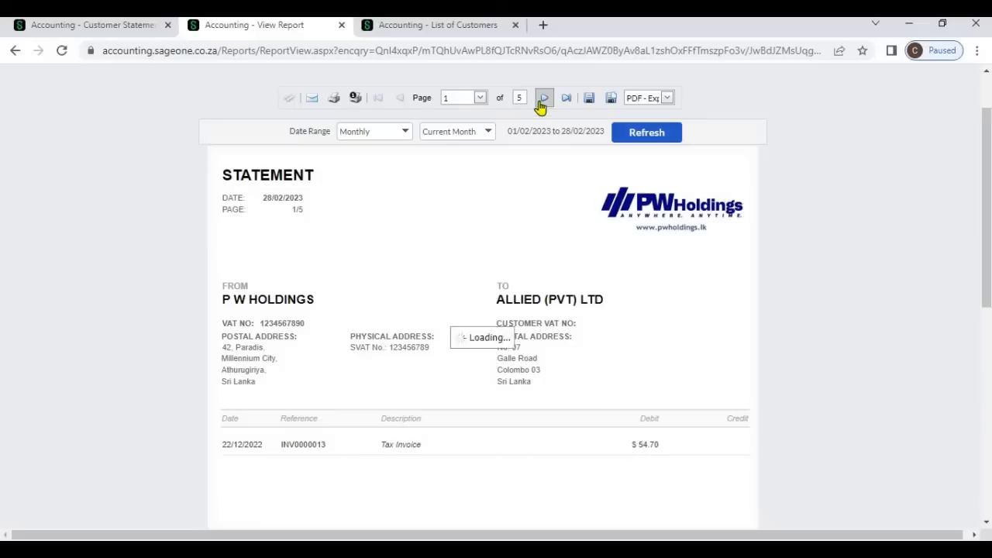
- View the Monthly, Current Month statement report for all customers with Use Foreign Currency unticked
scroll(624, 349, "down", 2)
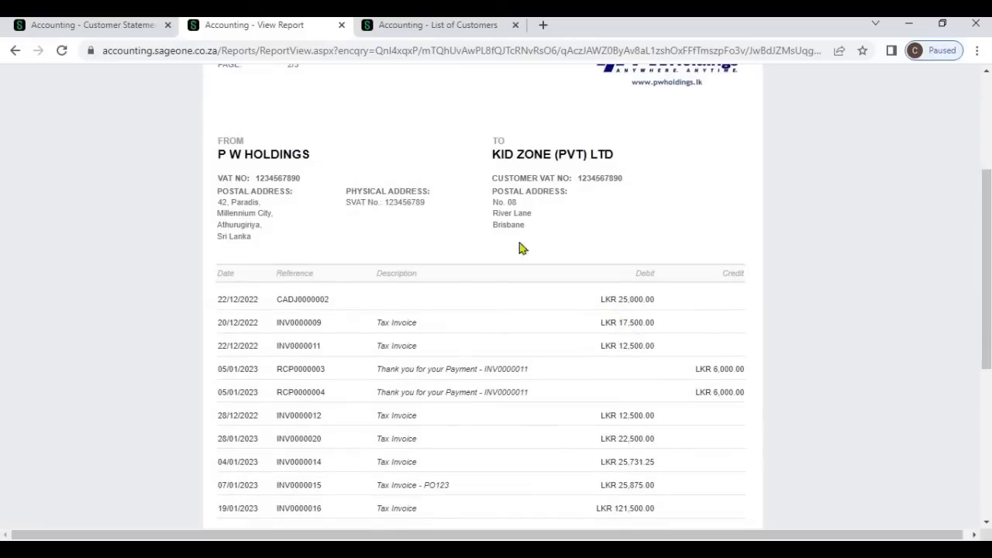
left_click(141, 29)
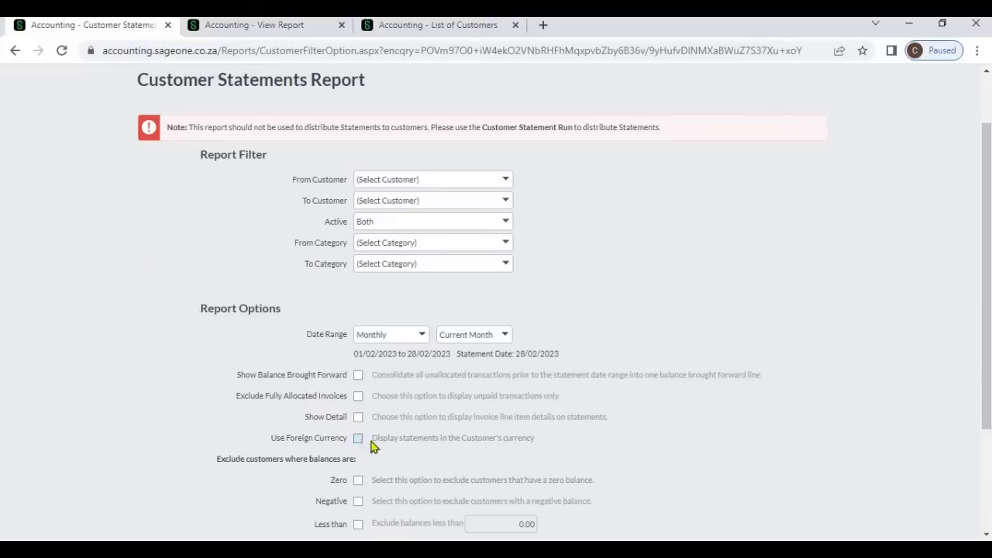
scroll(406, 434, "down", 1)
scroll(407, 434, "down", 3)
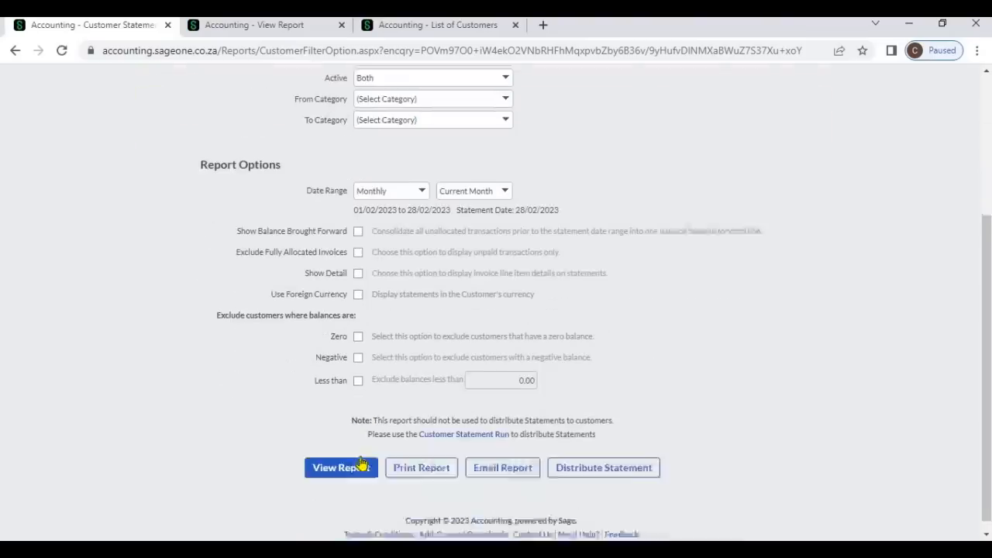
left_click(359, 464)
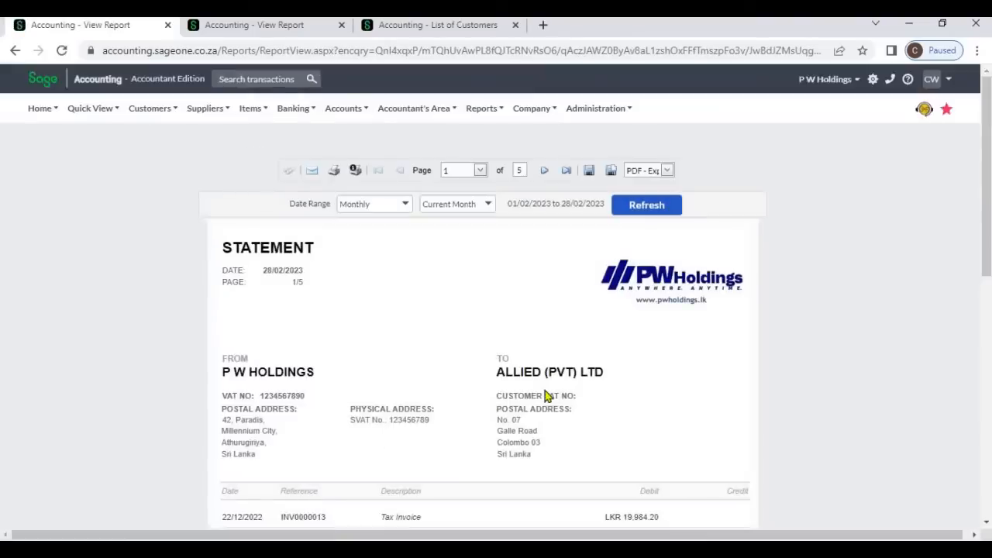
- Compare the Allied (Pvt) Ltd statement amounts between the local-currency and foreign-currency report tabs
scroll(546, 395, "down", 1)
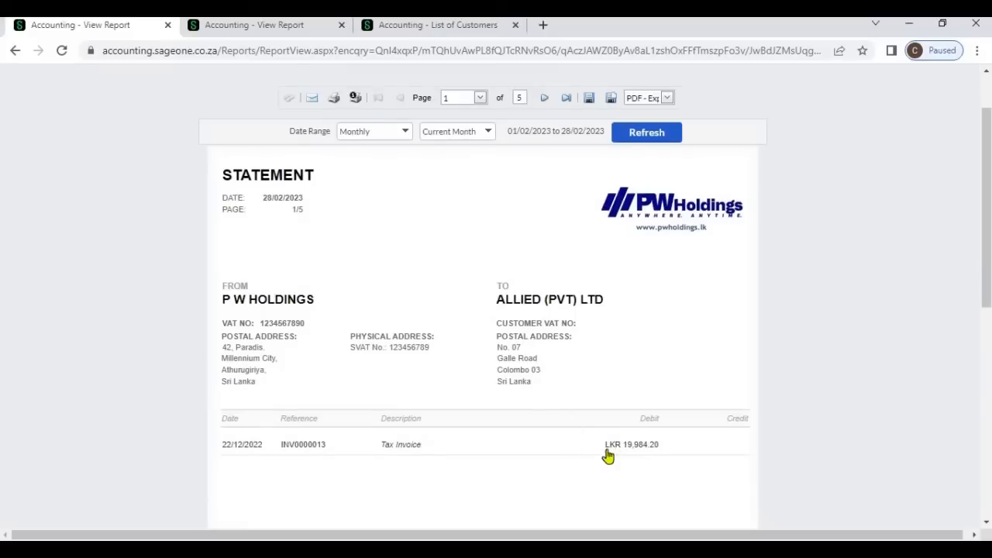
left_click(544, 99)
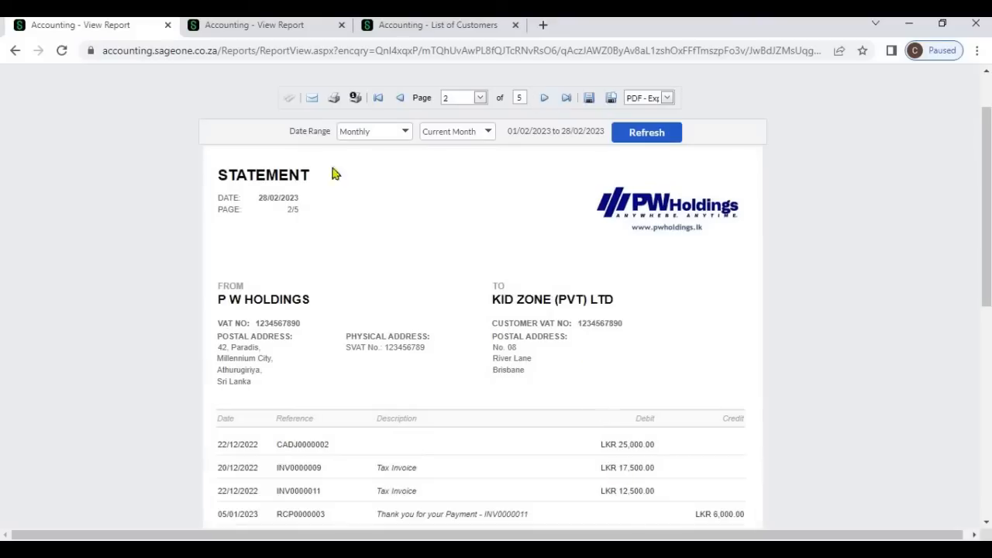
left_click(268, 26)
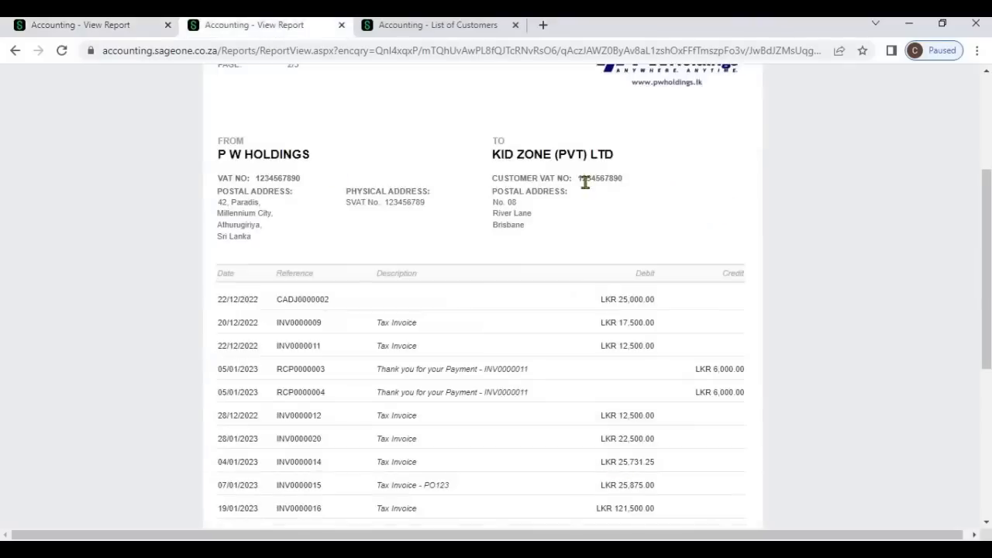
scroll(583, 177, "up", 5)
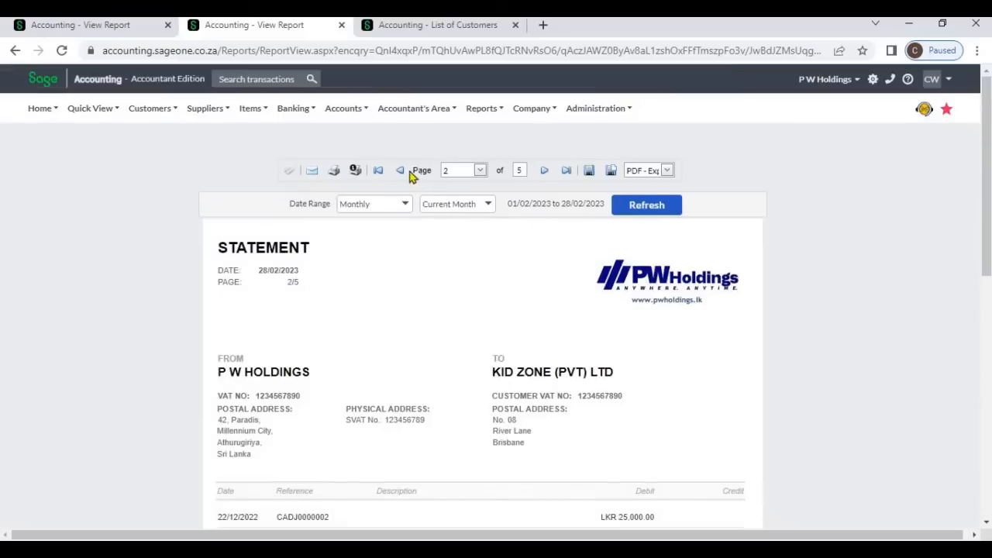
left_click(400, 171)
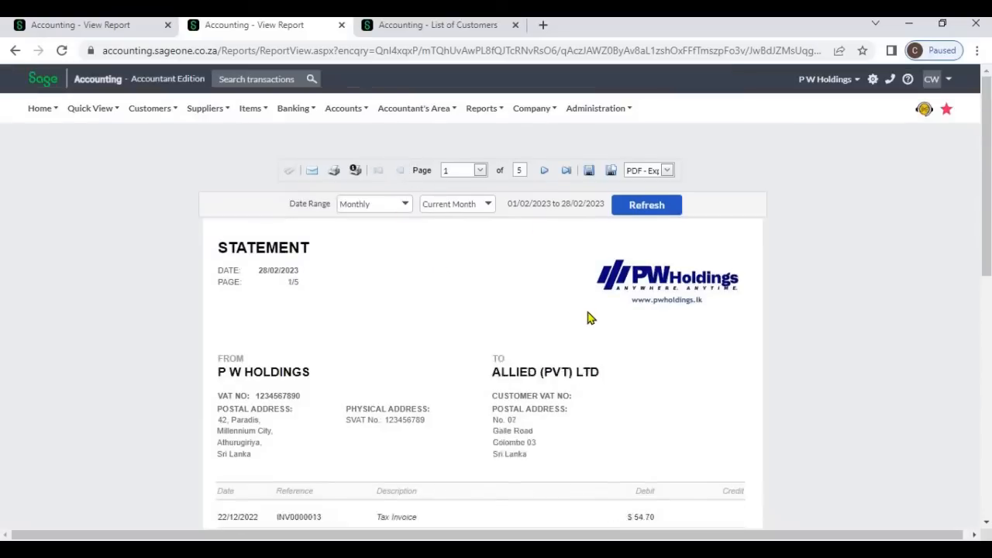
scroll(586, 317, "down", 2)
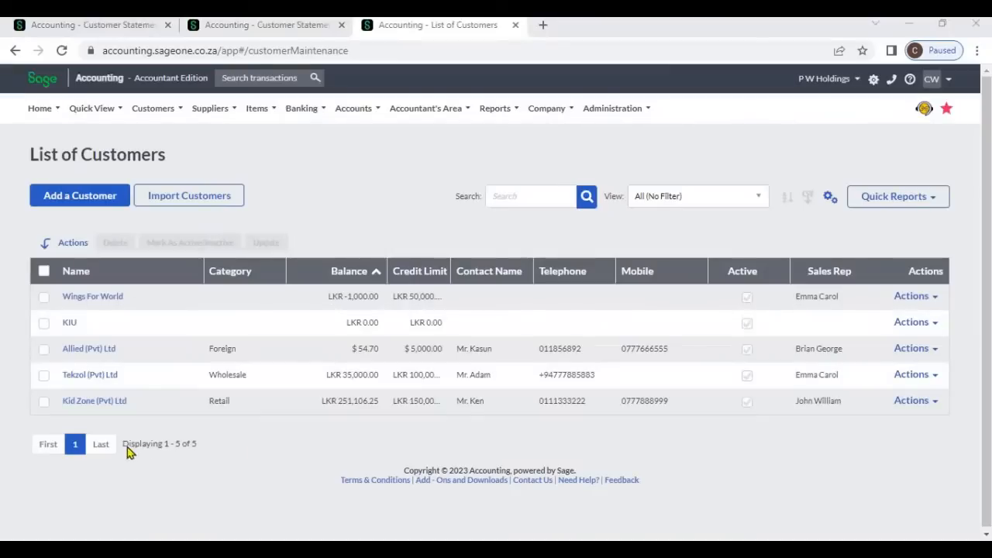
- Examine the customer list, highlighting the record count and KIU's balance
left_click_drag(177, 445, 128, 445)
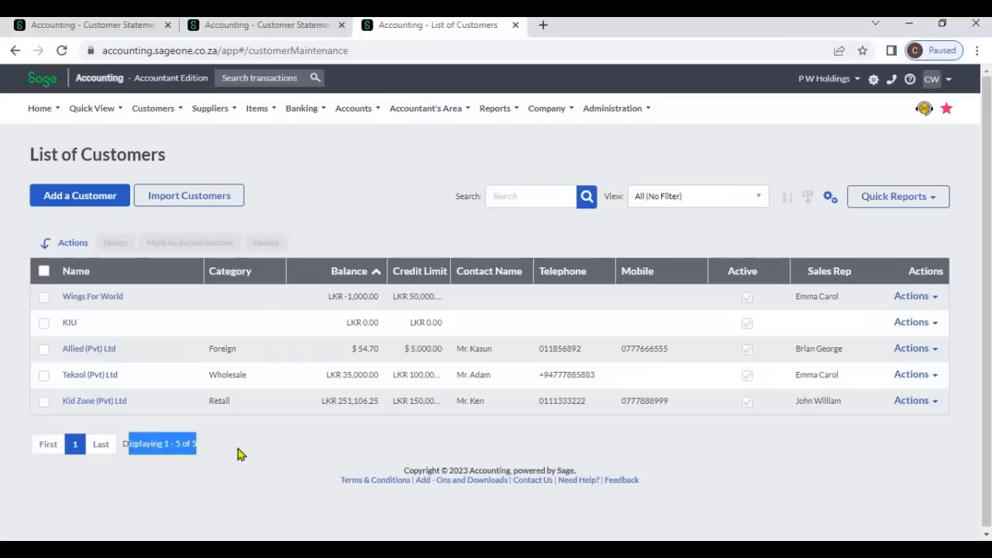
left_click(238, 449)
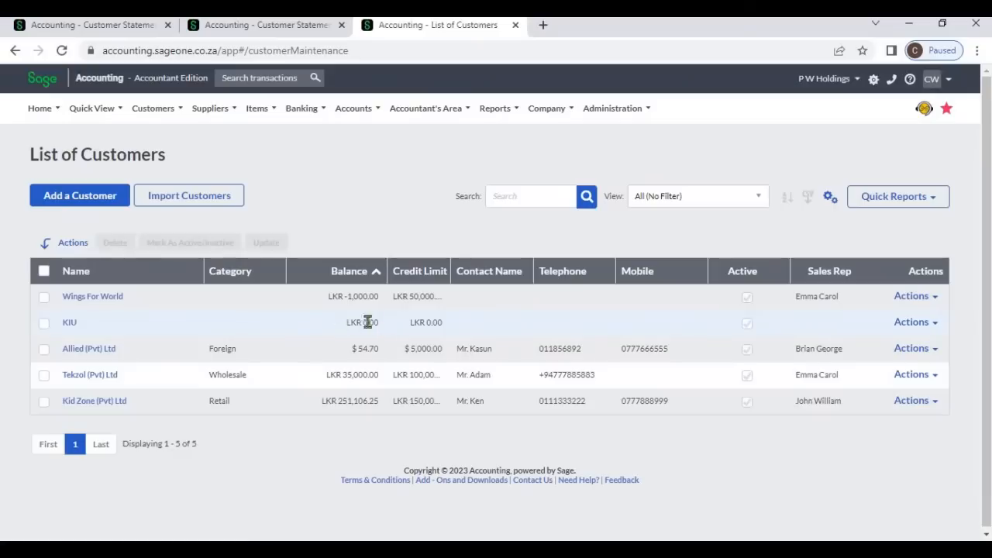
left_click_drag(345, 323, 383, 327)
- View the Monthly, Current Month statement report with Use Foreign Currency and zero-balance exclusion ticked
left_click(269, 30)
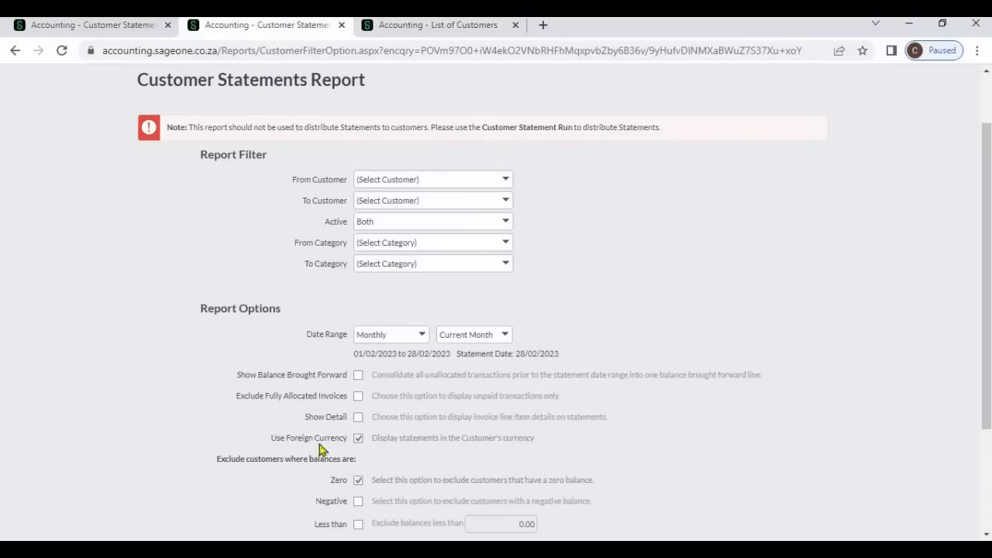
scroll(385, 452, "down", 1)
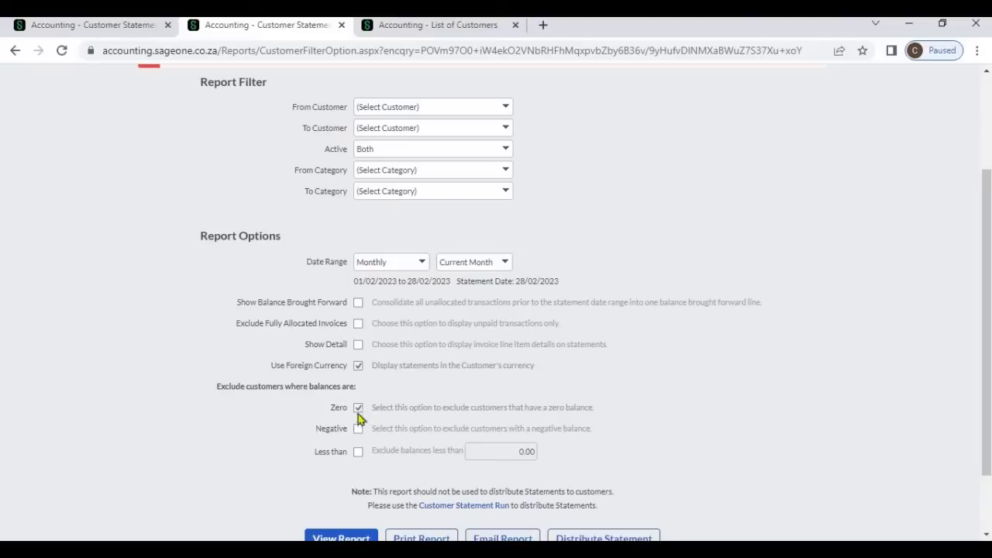
scroll(365, 419, "down", 2)
left_click(337, 469)
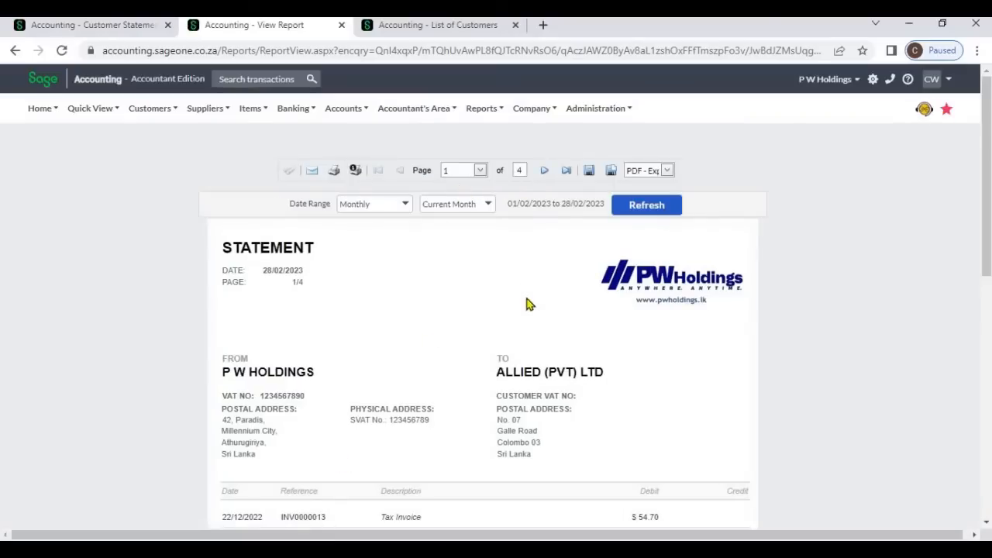
- Page through the zero-balance-excluded report, checking each customer's ageing totals and amount due
scroll(526, 302, "down", 2)
scroll(527, 304, "down", 5)
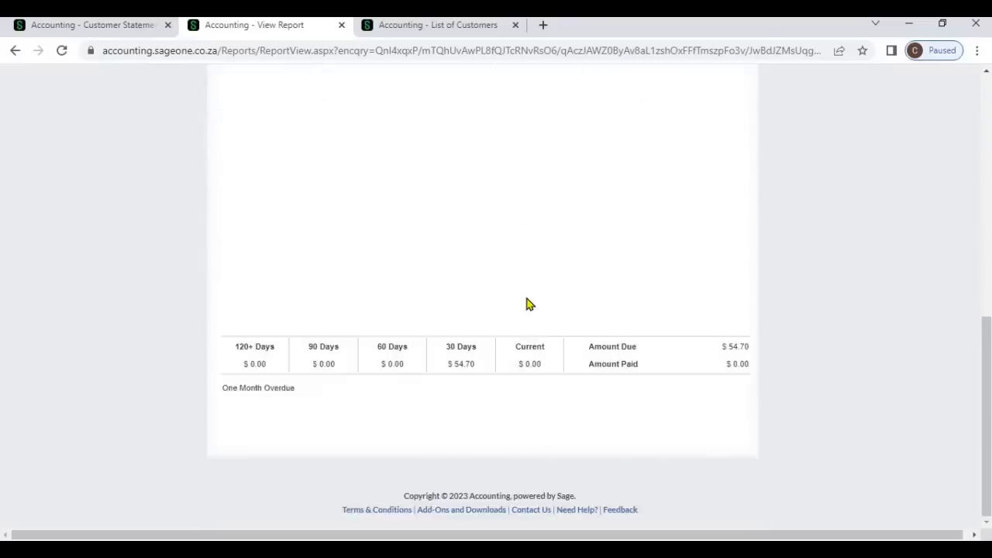
scroll(538, 309, "up", 7)
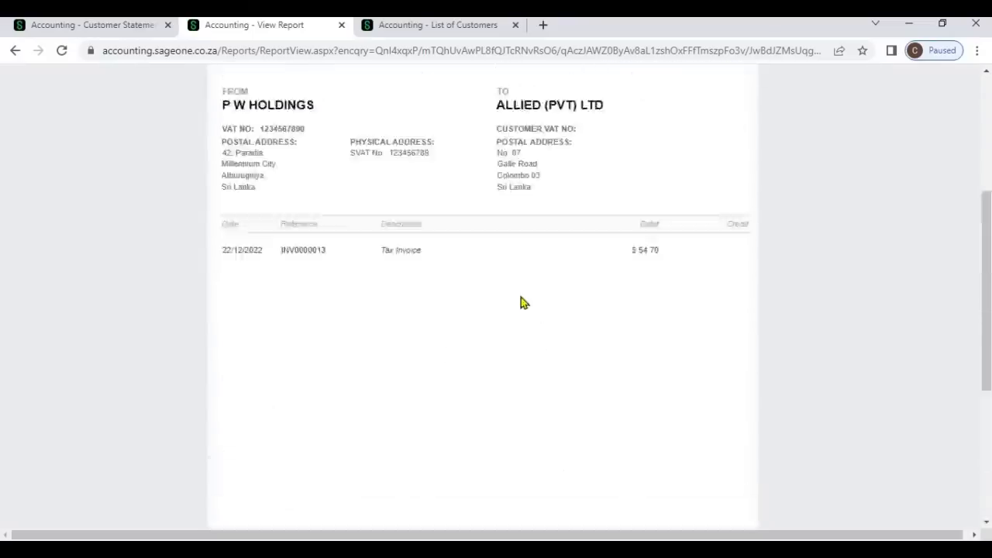
left_click(544, 123)
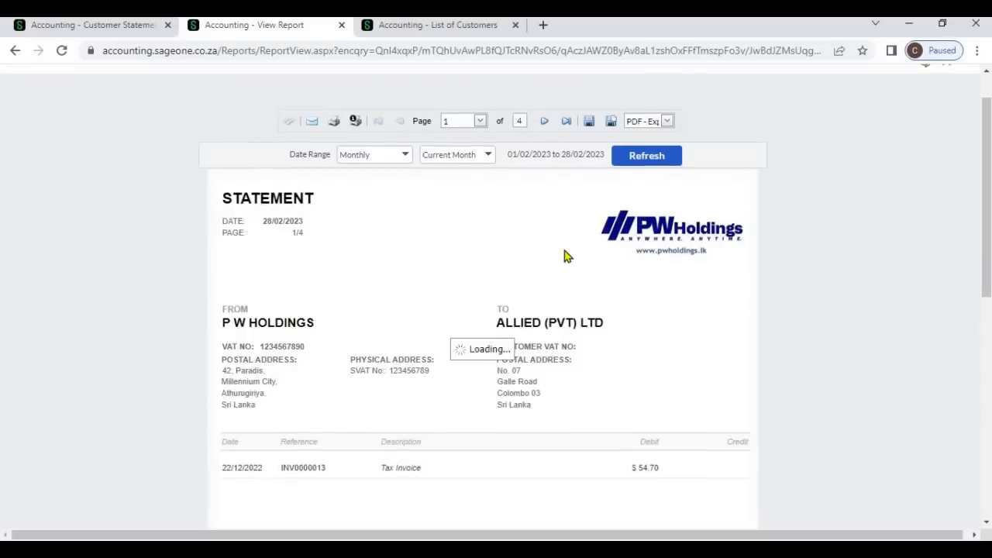
scroll(567, 262, "down", 10)
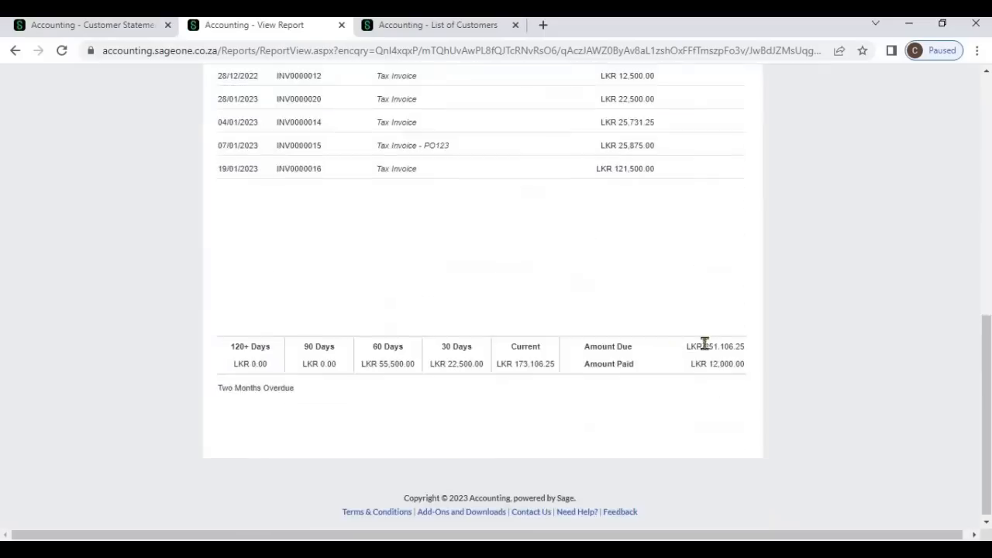
scroll(539, 260, "up", 10)
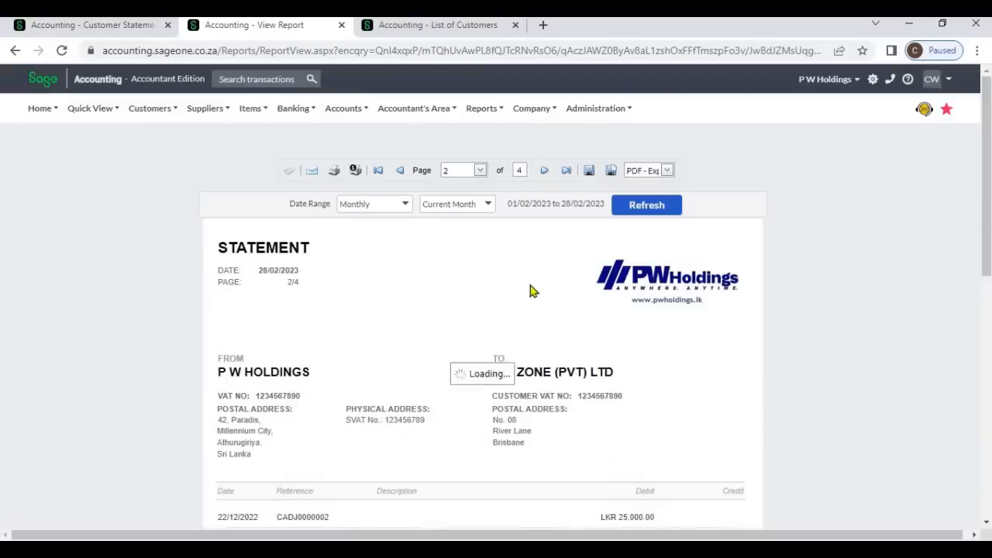
scroll(530, 292, "down", 10)
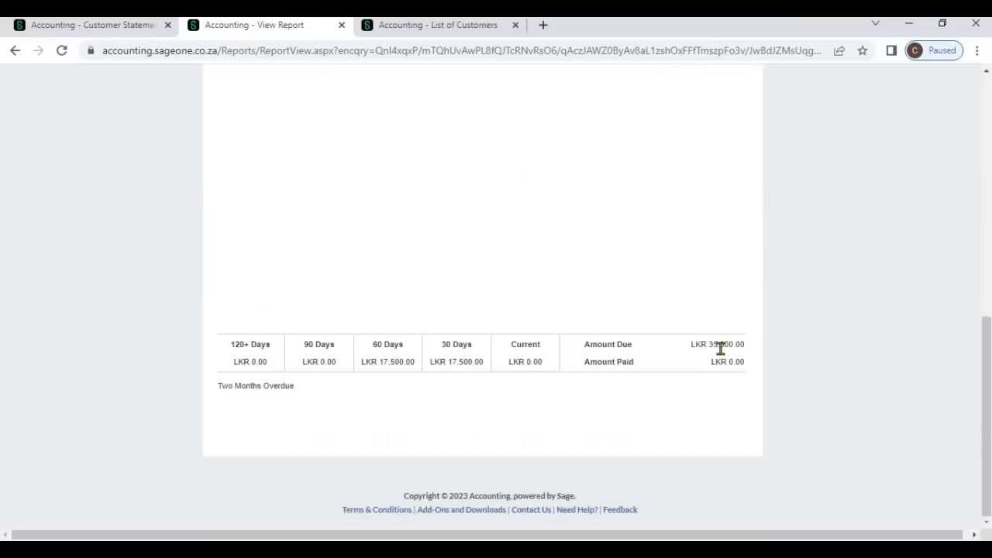
scroll(524, 274, "up", 10)
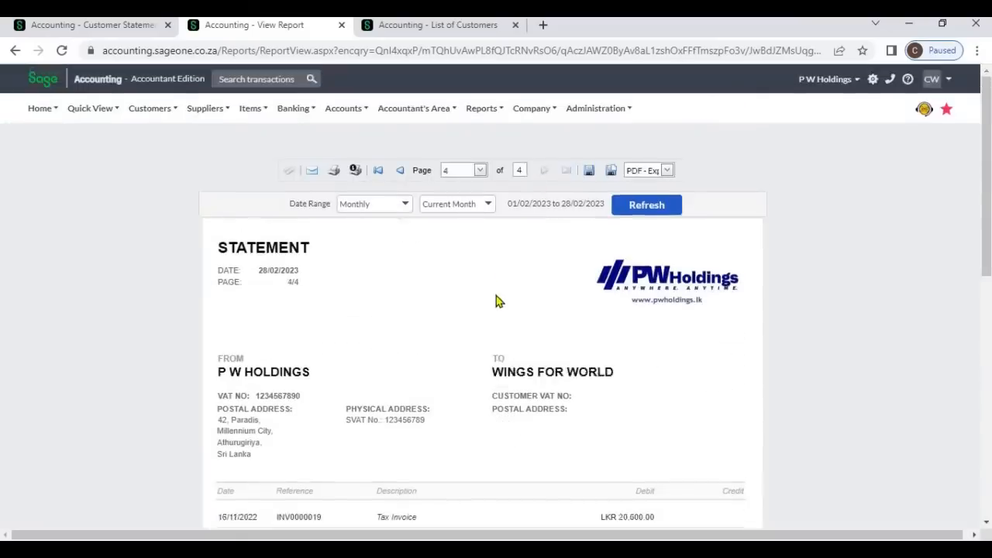
scroll(500, 306, "down", 10)
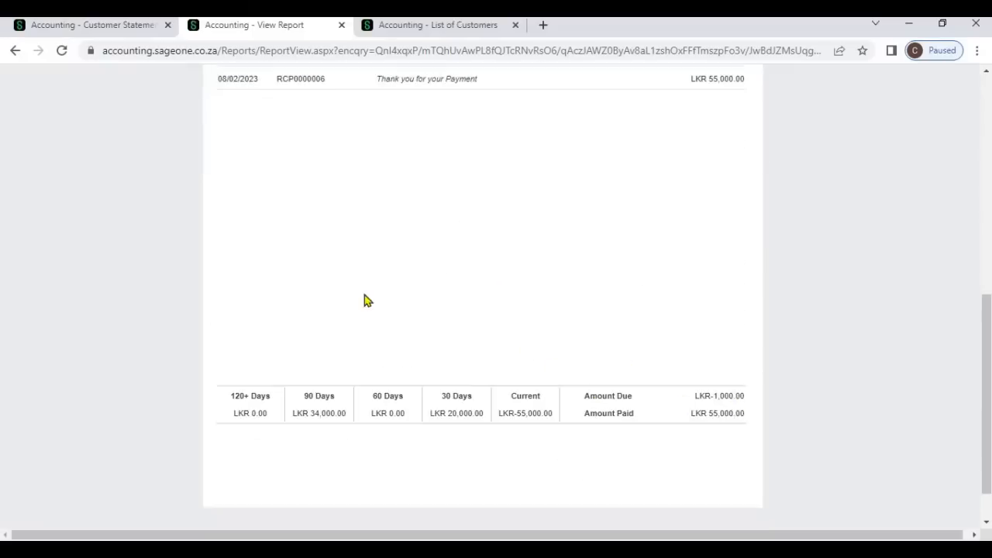
scroll(349, 296, "up", 10)
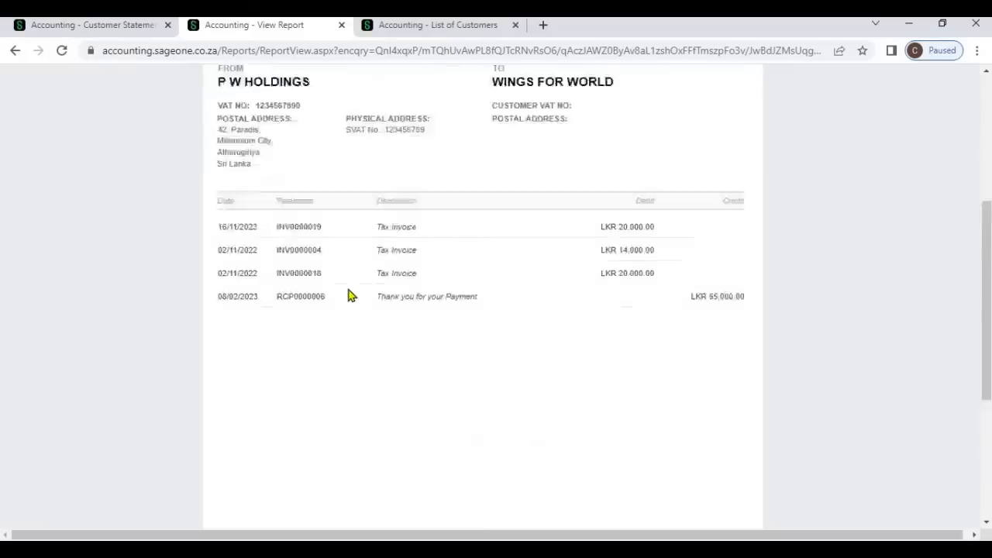
- View the statement report again with Use Foreign Currency ticked and zero-balance customers included
left_click(116, 26)
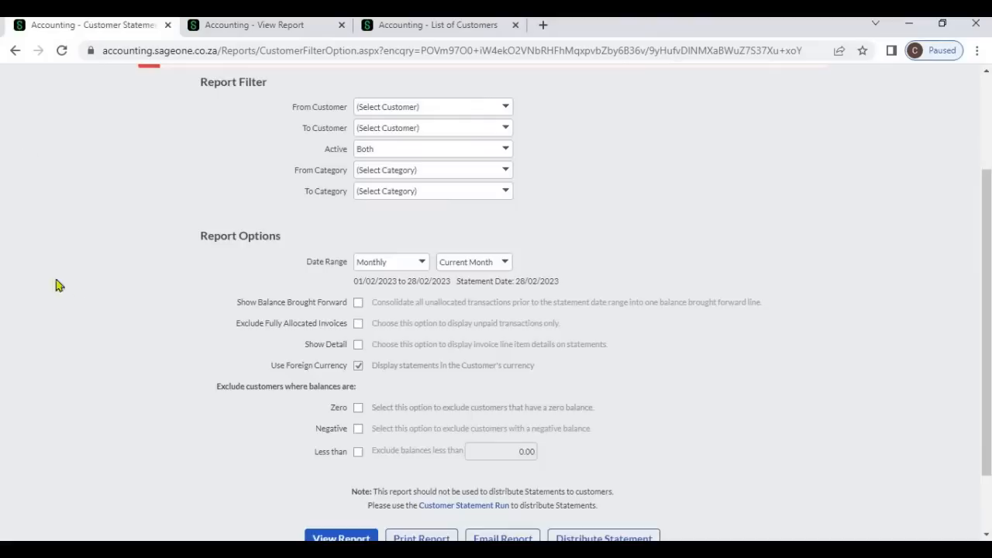
scroll(153, 284, "up", 3)
scroll(157, 290, "down", 3)
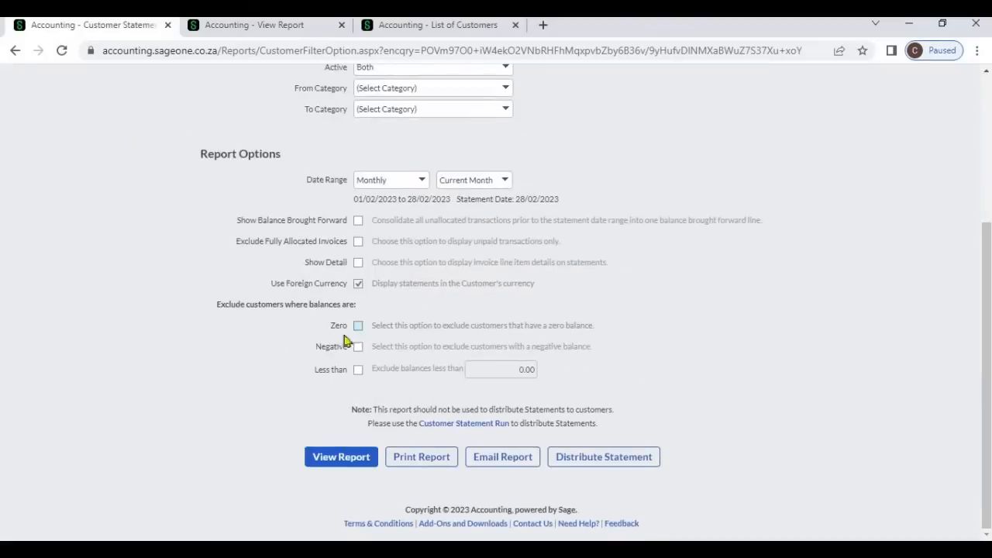
left_click(335, 461)
left_click(335, 461)
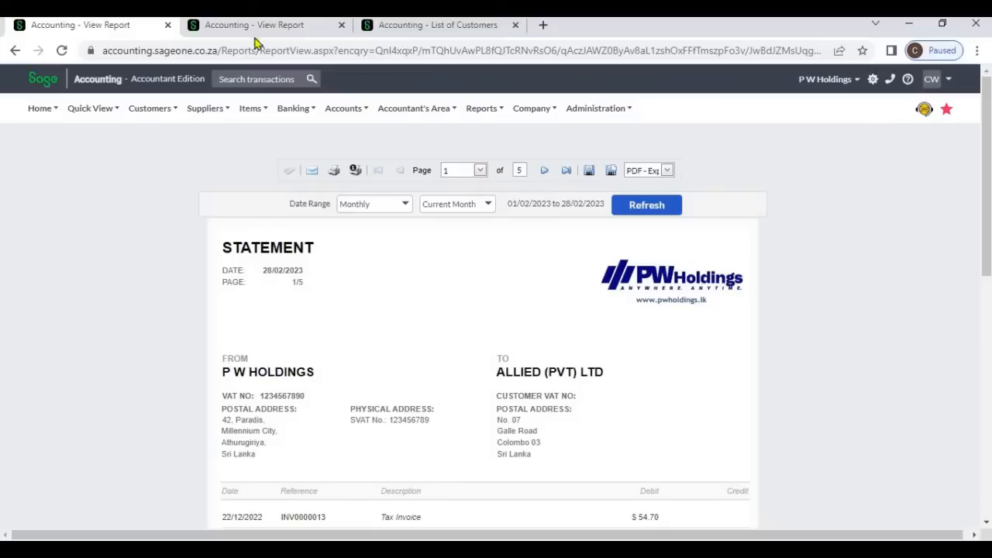
- Compare the page counts of the two reports by switching between their tabs
left_click(255, 30)
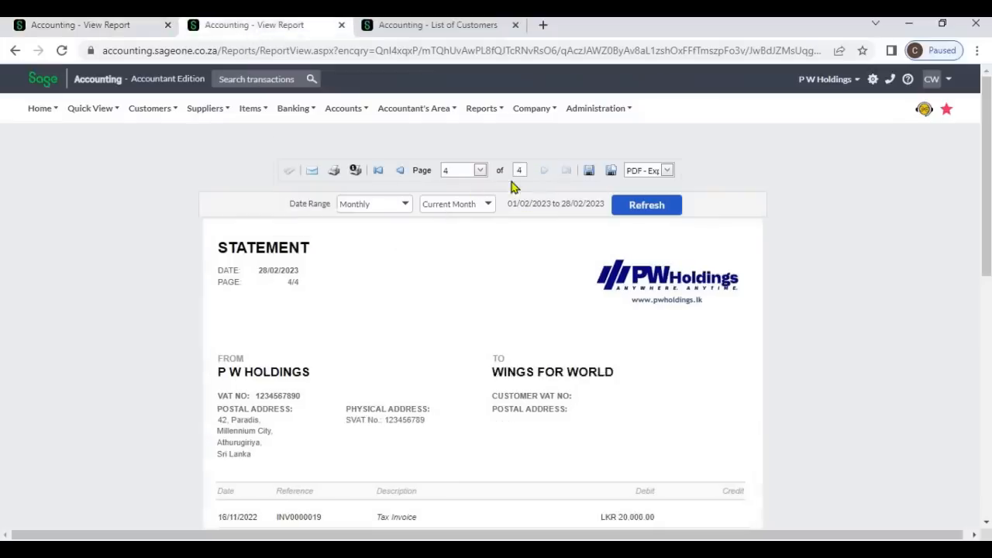
left_click(109, 26)
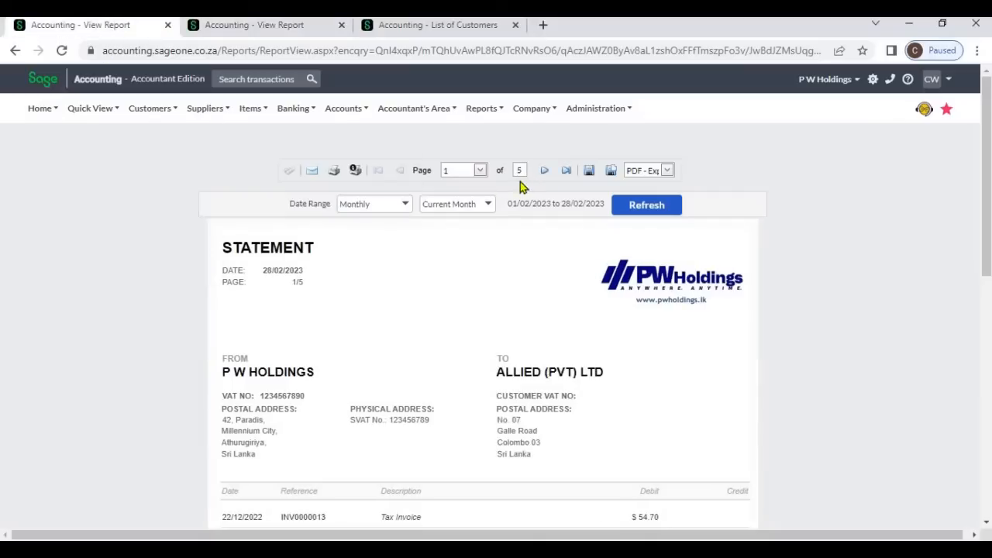
scroll(527, 192, "down", 10)
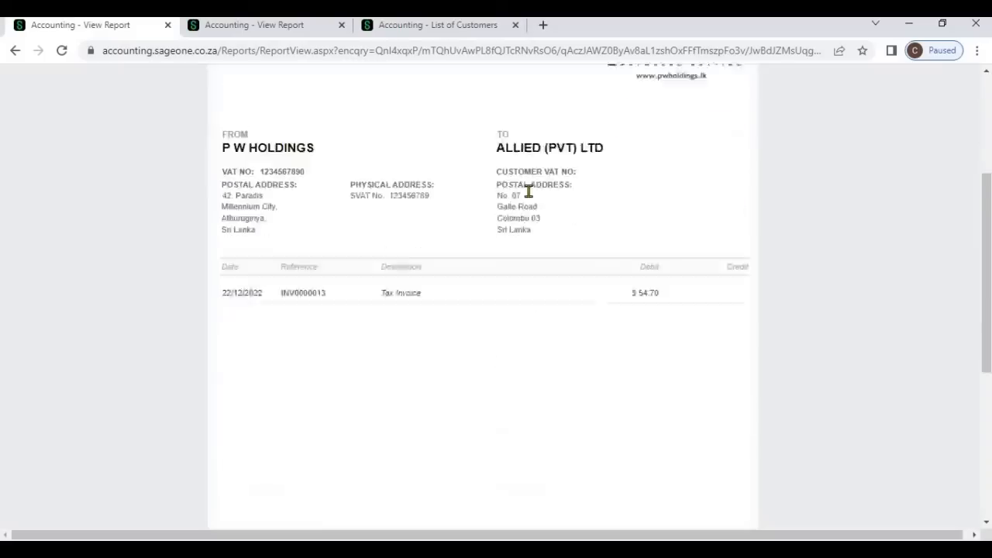
scroll(575, 240, "up", 10)
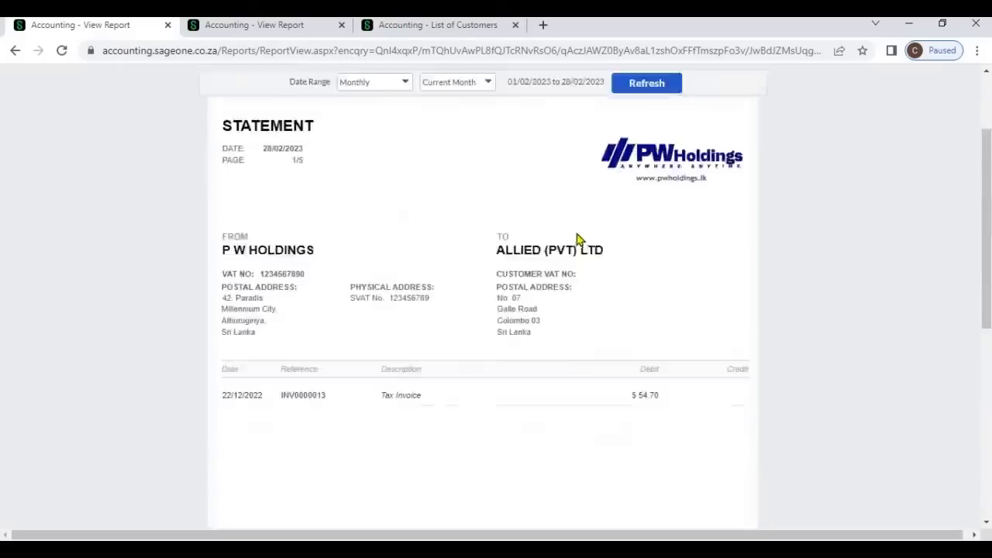
- Go to the zero-balance customer's statement page and examine its amount due
left_click(546, 175)
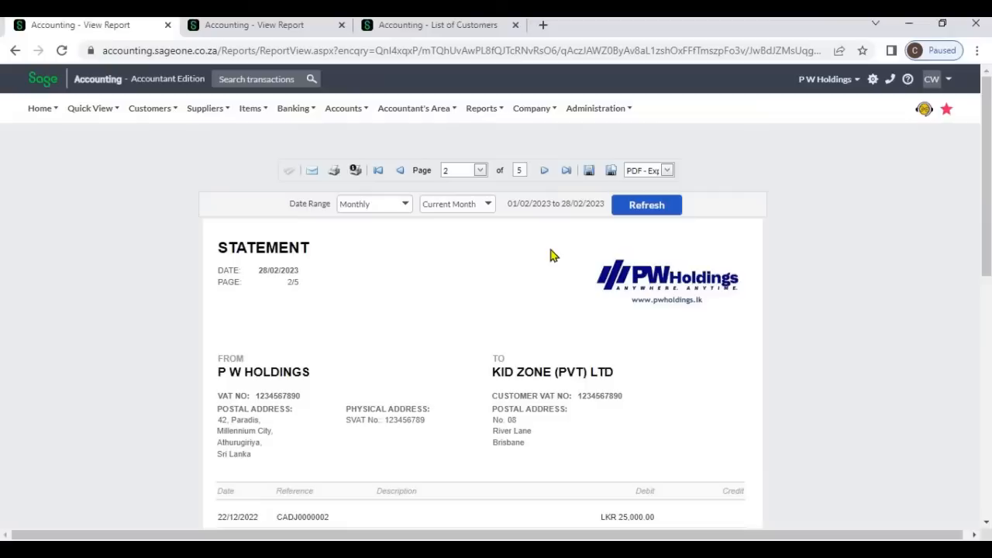
left_click(545, 174)
scroll(590, 300, "down", 10)
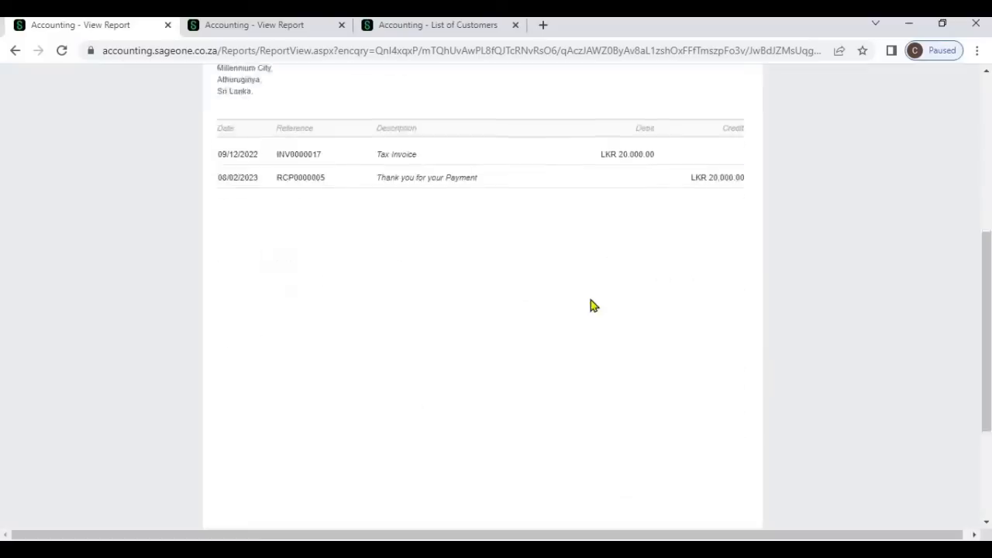
left_click_drag(709, 344, 742, 342)
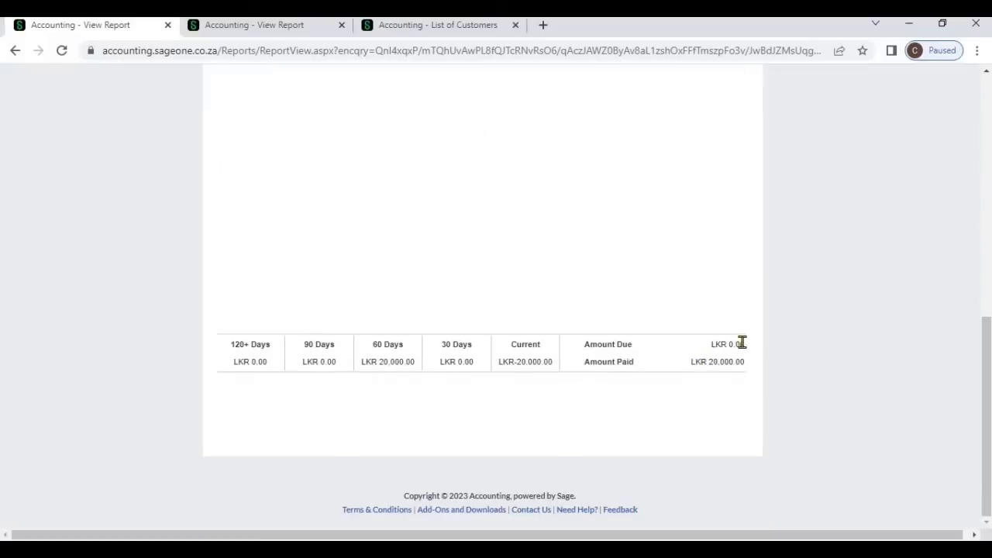
left_click(727, 347)
scroll(402, 222, "up", 10)
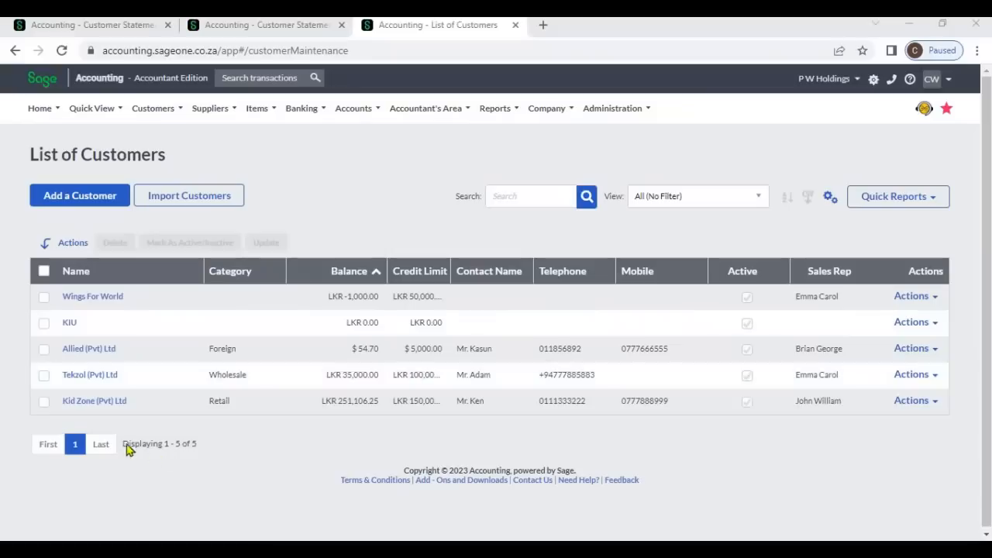
- Return to the statement filter tab and view the report with negative-balance customers excluded and Use Foreign Currency ticked
left_click_drag(126, 449, 238, 452)
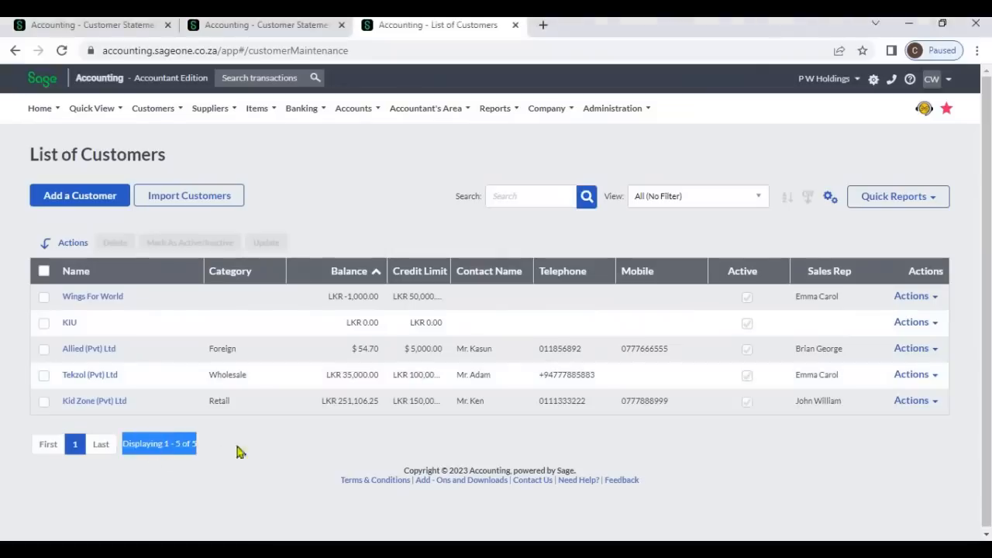
left_click(339, 310)
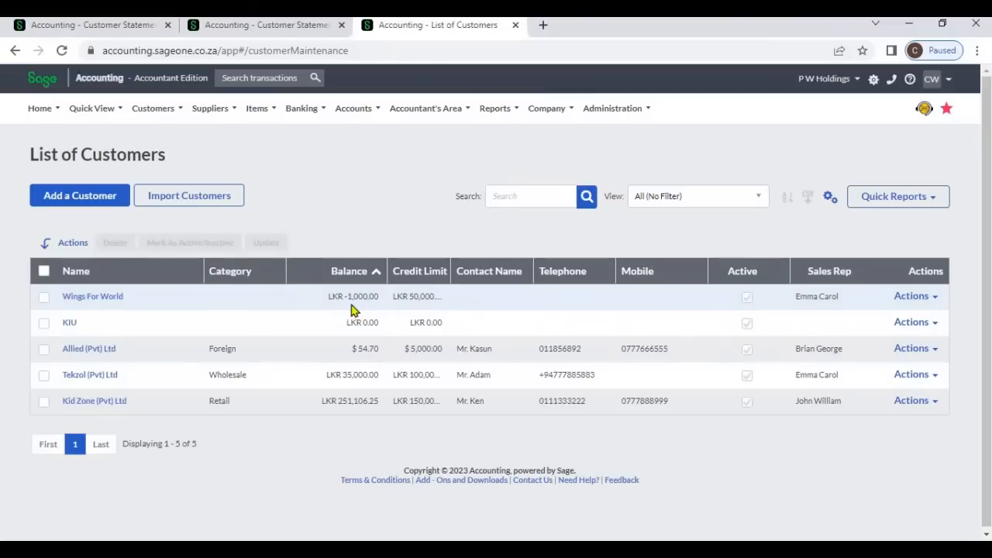
left_click(276, 31)
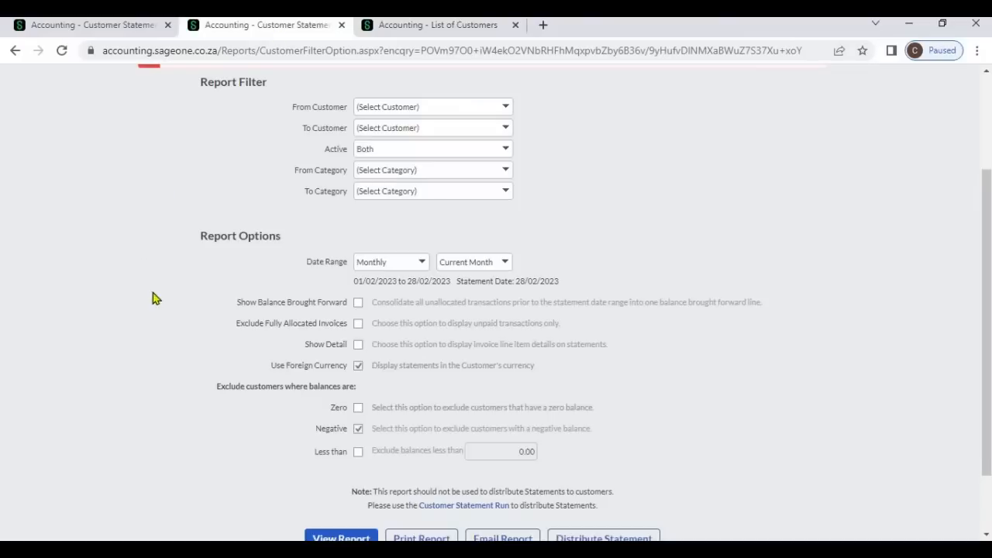
scroll(155, 297, "up", 1)
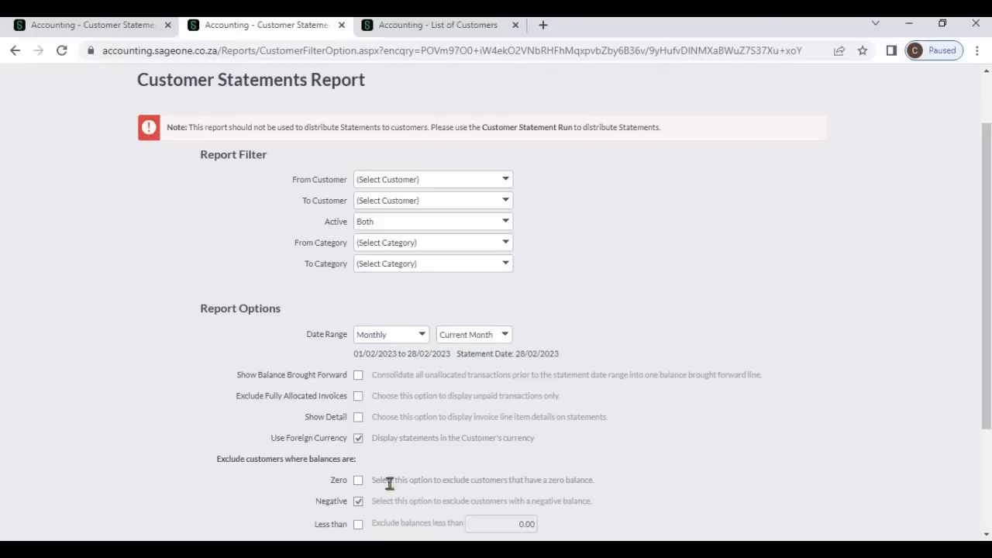
scroll(391, 481, "down", 1)
scroll(346, 493, "down", 1)
left_click(343, 469)
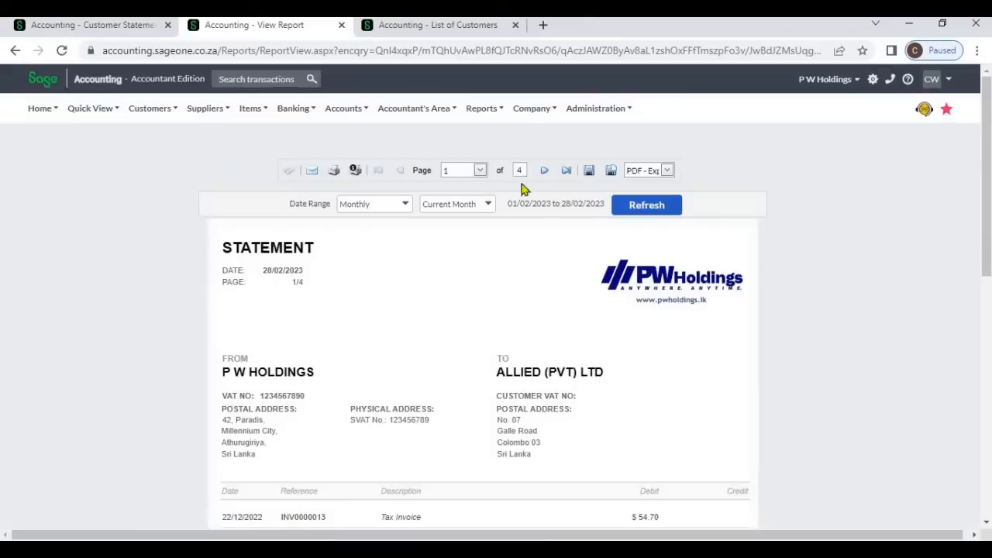
- Page through the negative-excluded report, checking each customer's ageing totals and amount due
scroll(534, 303, "down", 10)
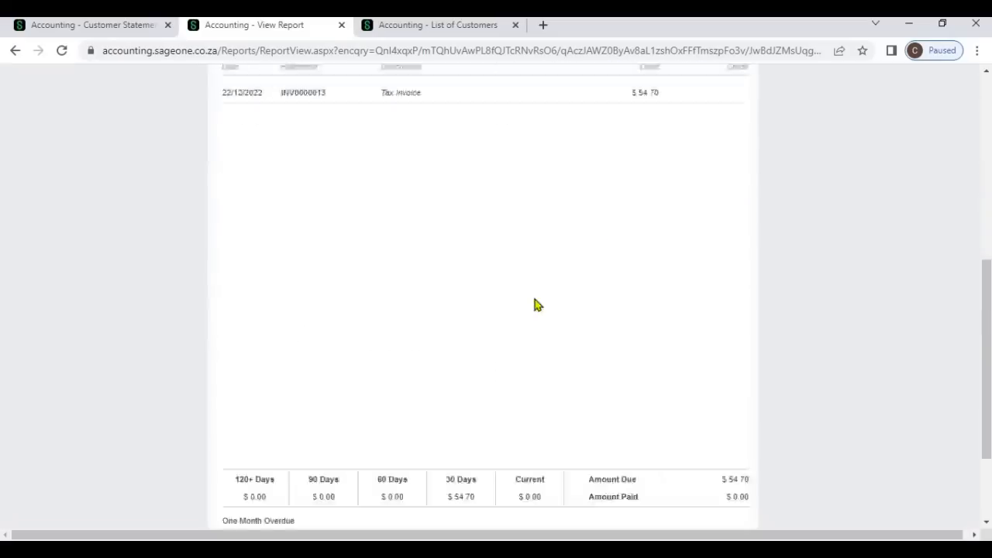
scroll(516, 209, "up", 10)
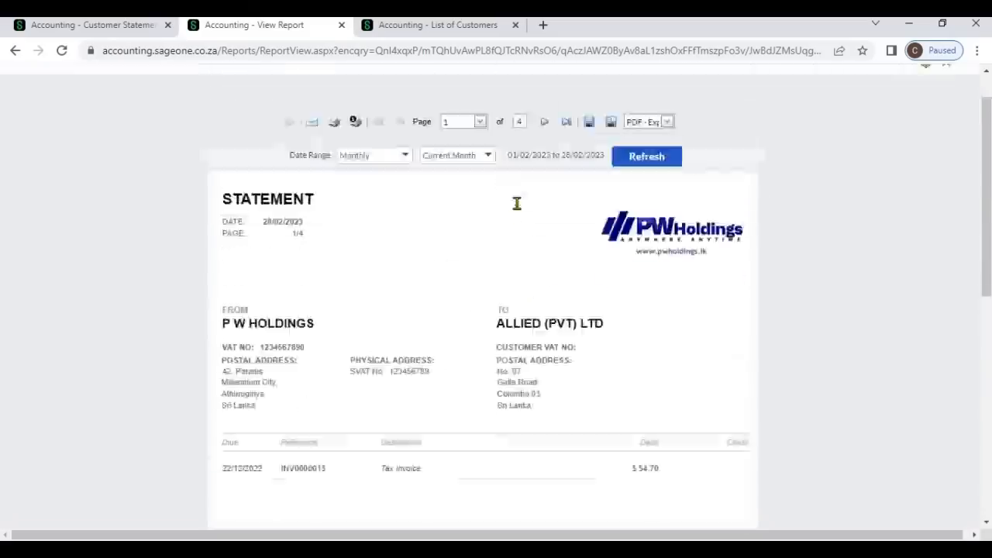
left_click(544, 171)
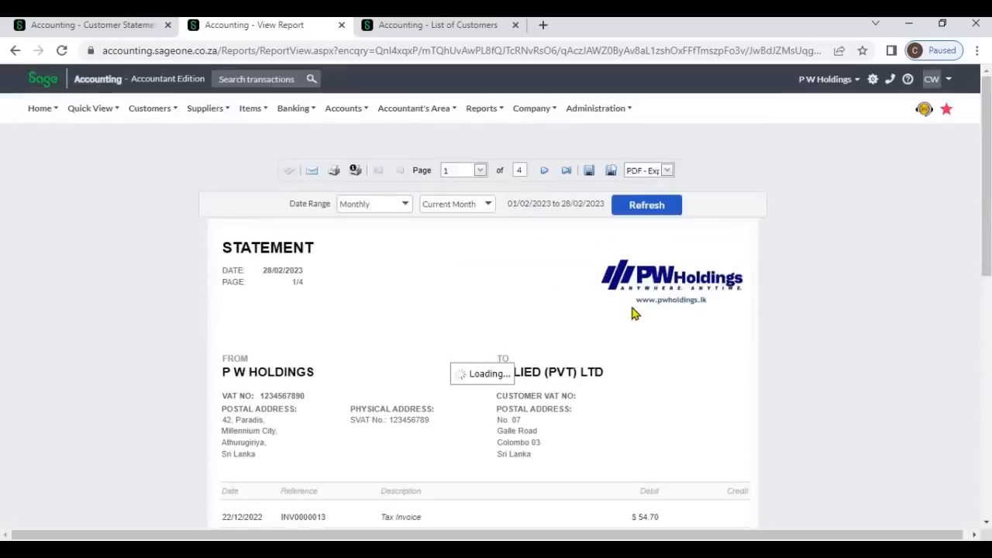
scroll(631, 314, "down", 10)
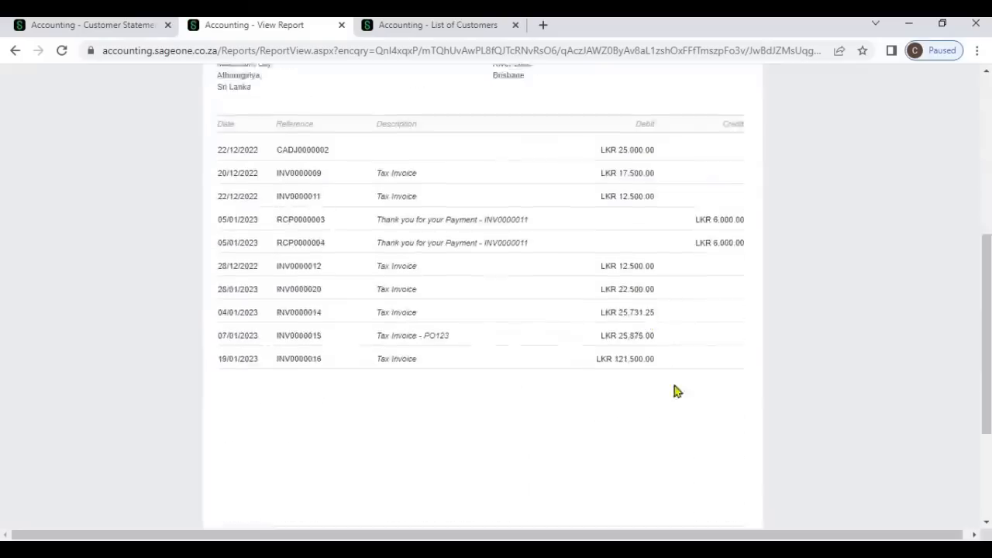
scroll(566, 239, "up", 10)
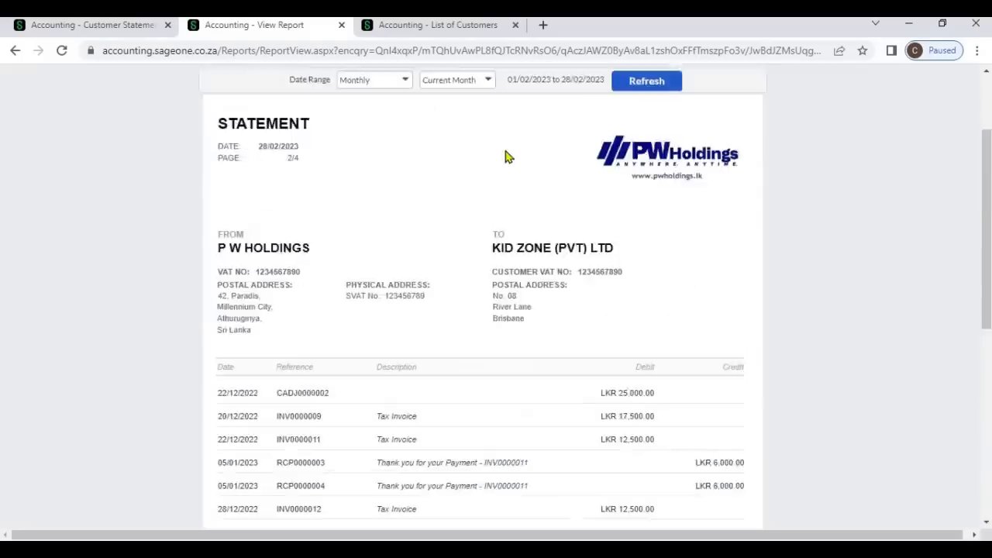
left_click(544, 124)
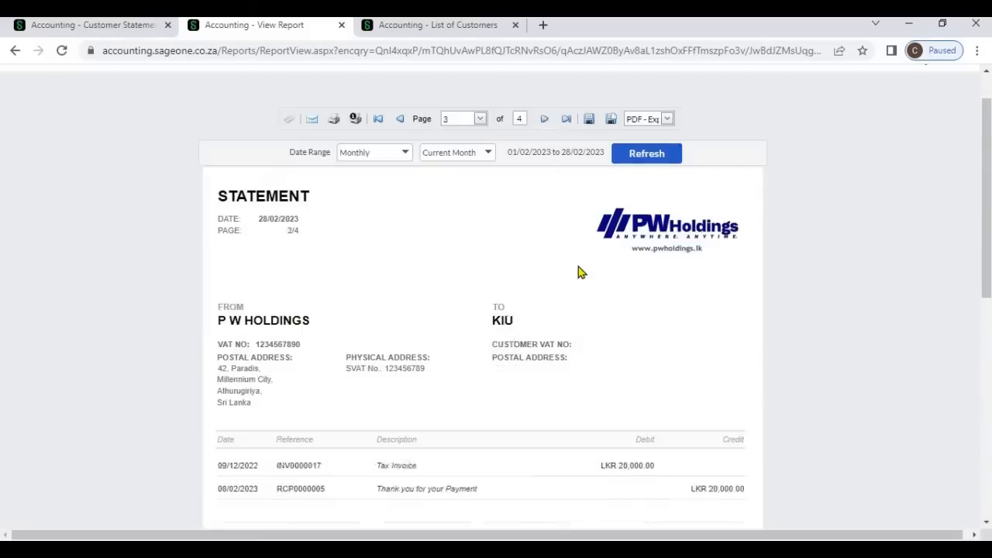
scroll(578, 267, "down", 10)
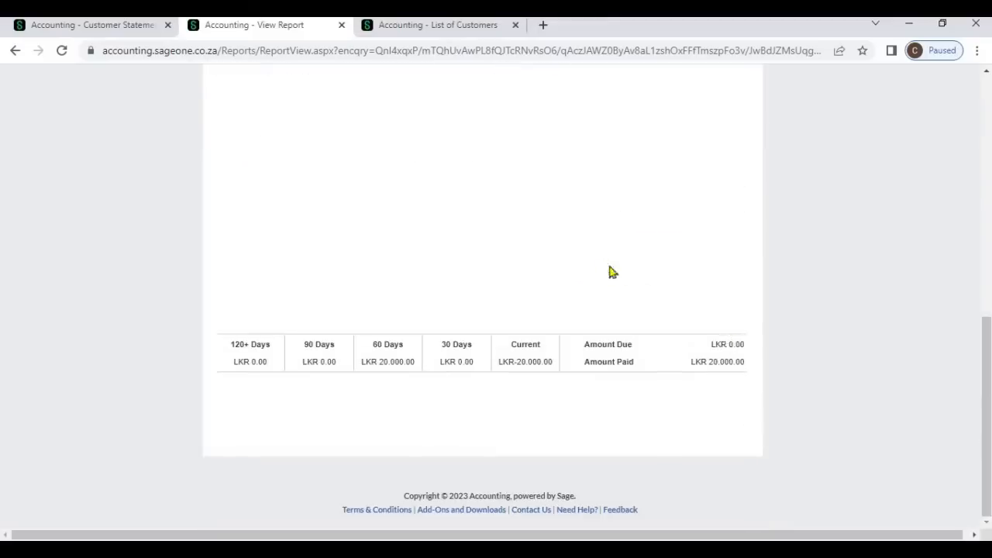
scroll(547, 232, "up", 10)
left_click(545, 171)
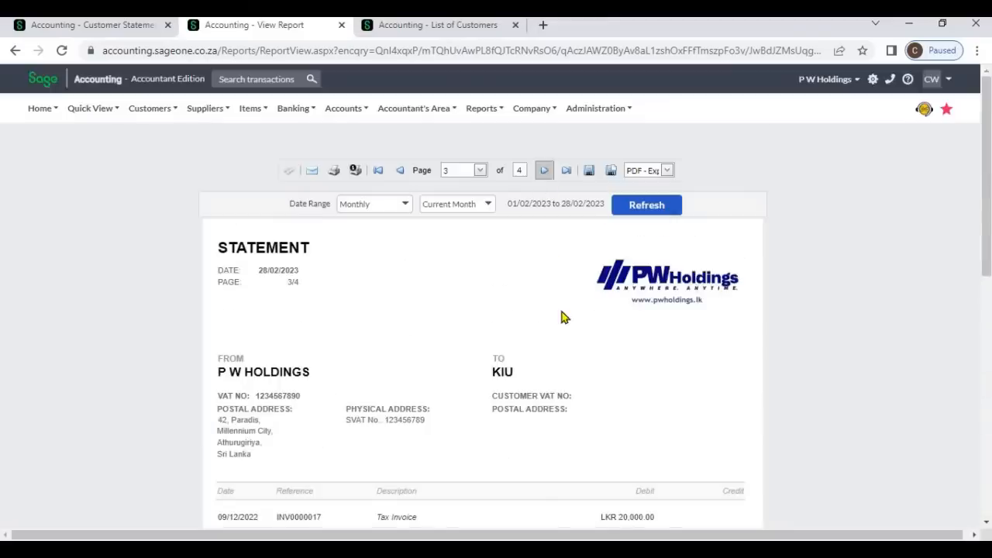
scroll(565, 318, "down", 1)
scroll(564, 317, "down", 10)
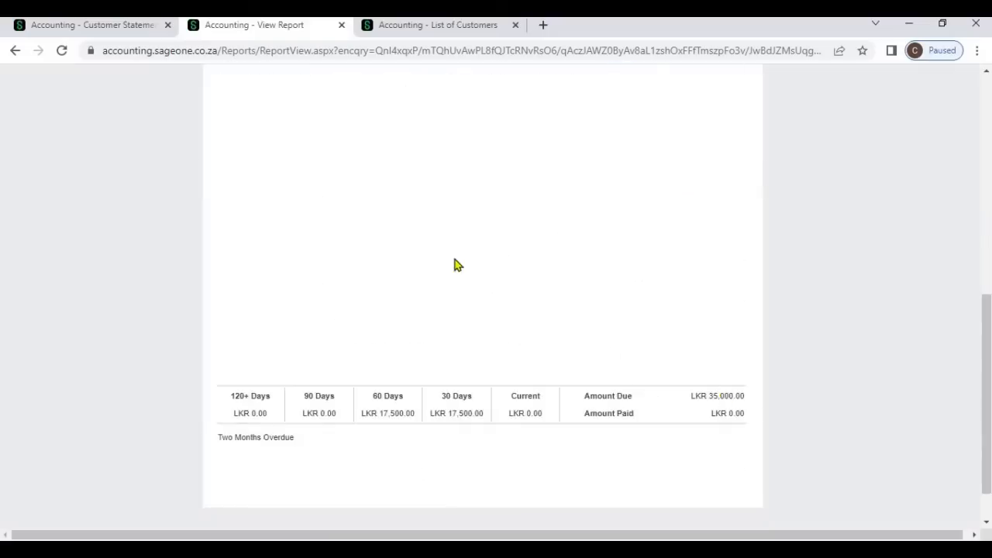
scroll(458, 265, "up", 5)
scroll(449, 264, "up", 3)
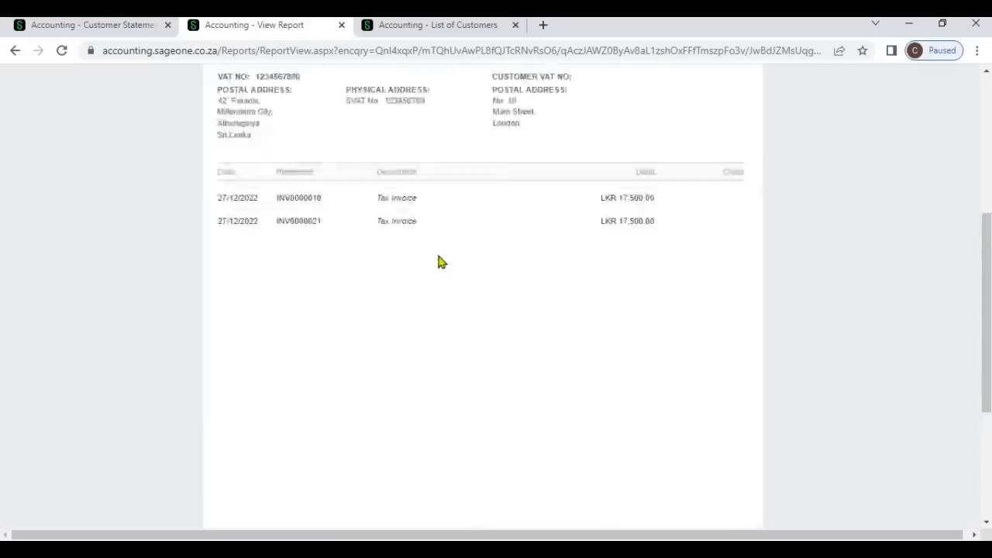
- Switch to the first statement filter tab and view the report with no balance exclusions ticked
left_click(106, 29)
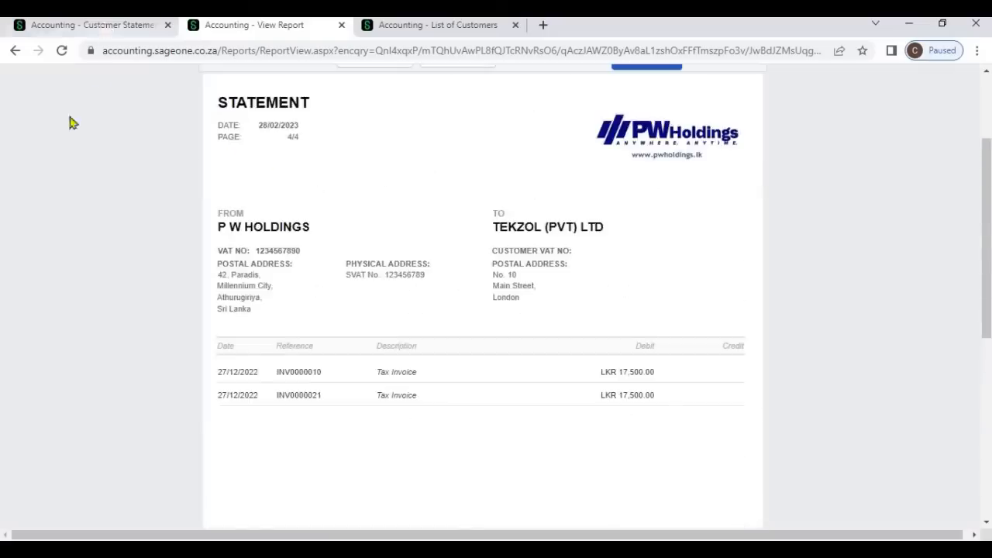
scroll(391, 404, "down", 2)
scroll(392, 403, "down", 1)
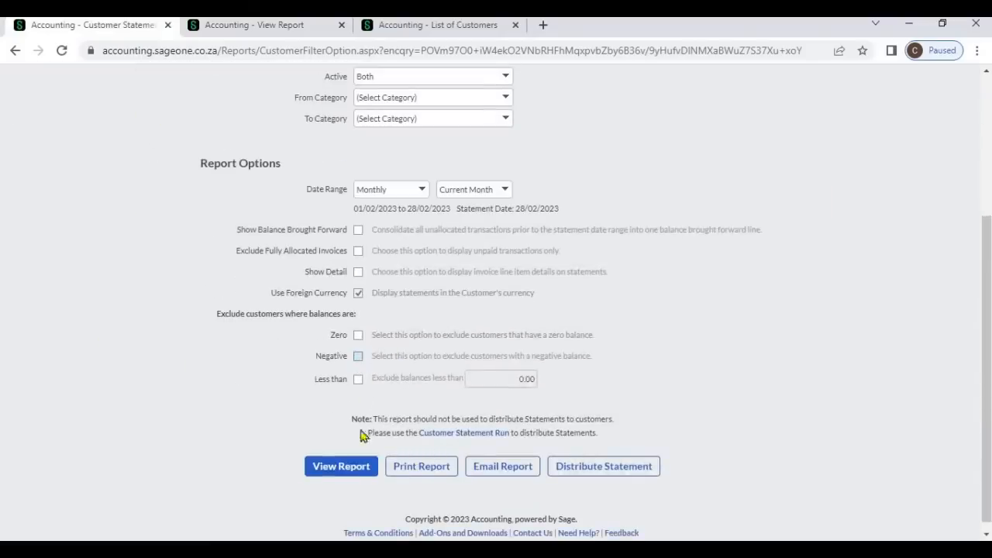
left_click(341, 466)
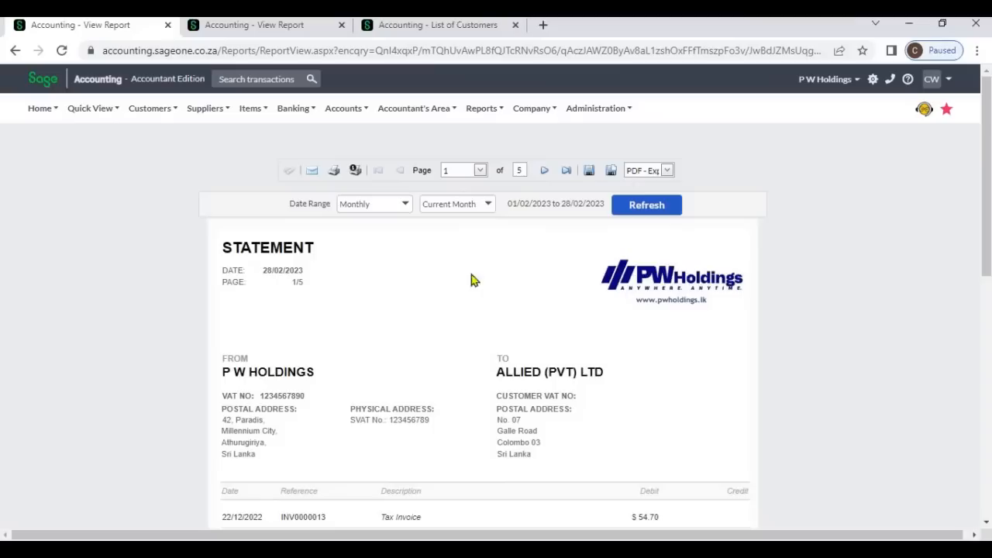
- Jump to the last statement page and examine the negative-balance customer's amount due
left_click(565, 170)
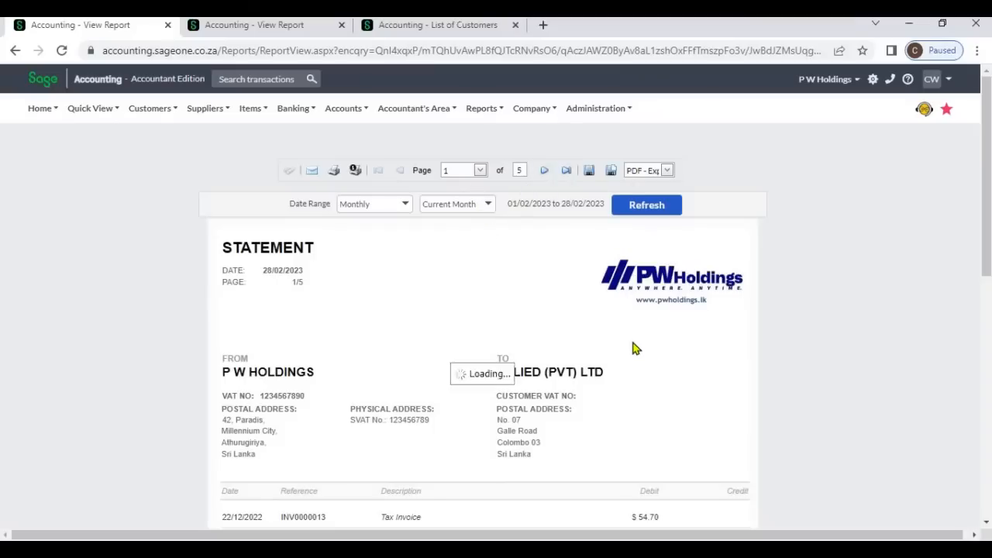
scroll(633, 348, "down", 7)
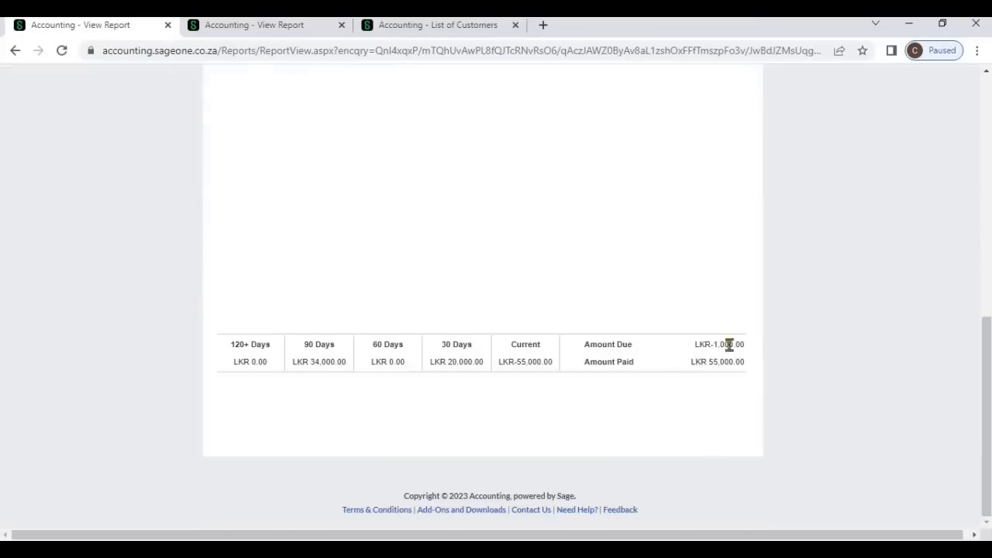
left_click_drag(717, 344, 795, 325)
scroll(837, 324, "up", 10)
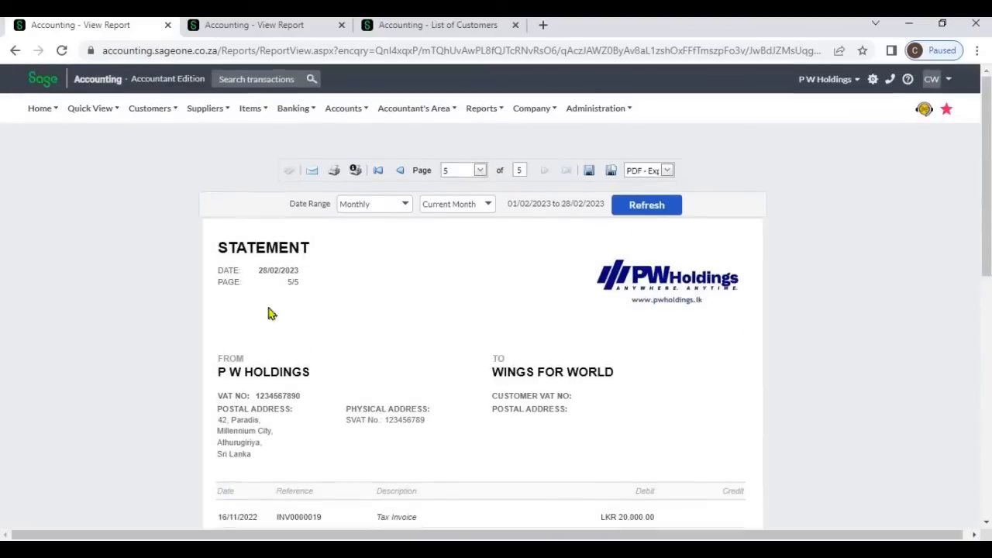
- Open a new Customer Statement report, exclude zero and negative balances, and view it
left_click(149, 116)
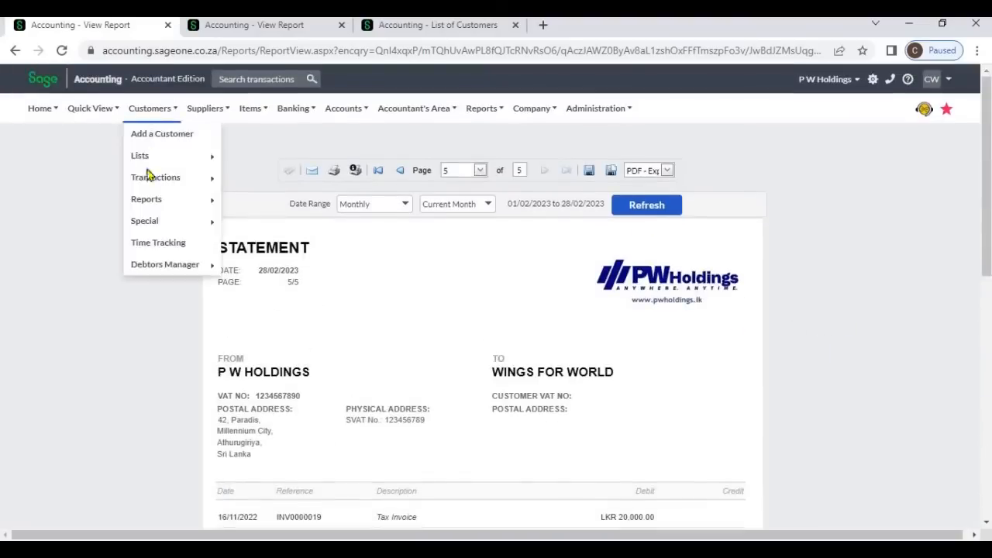
mouse_move(151, 203)
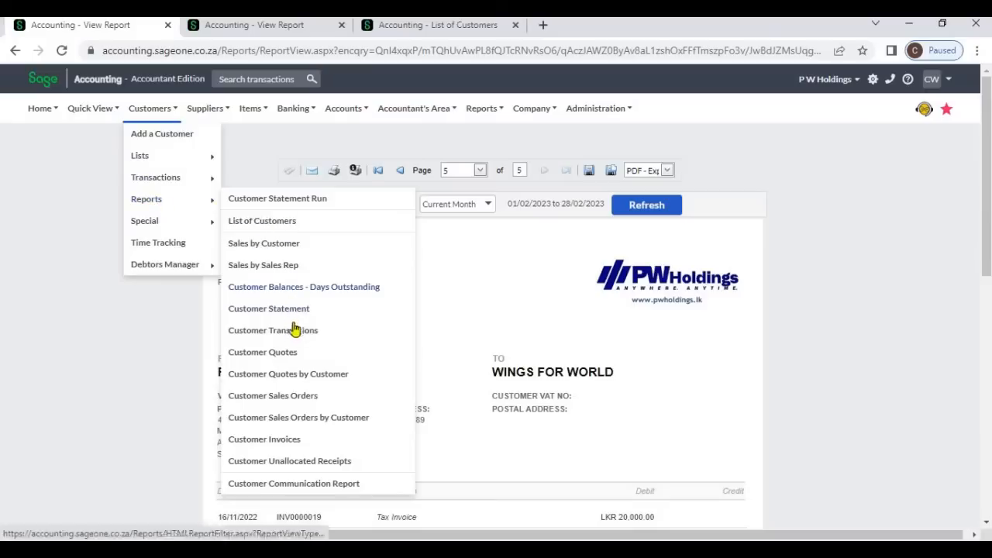
left_click(300, 315)
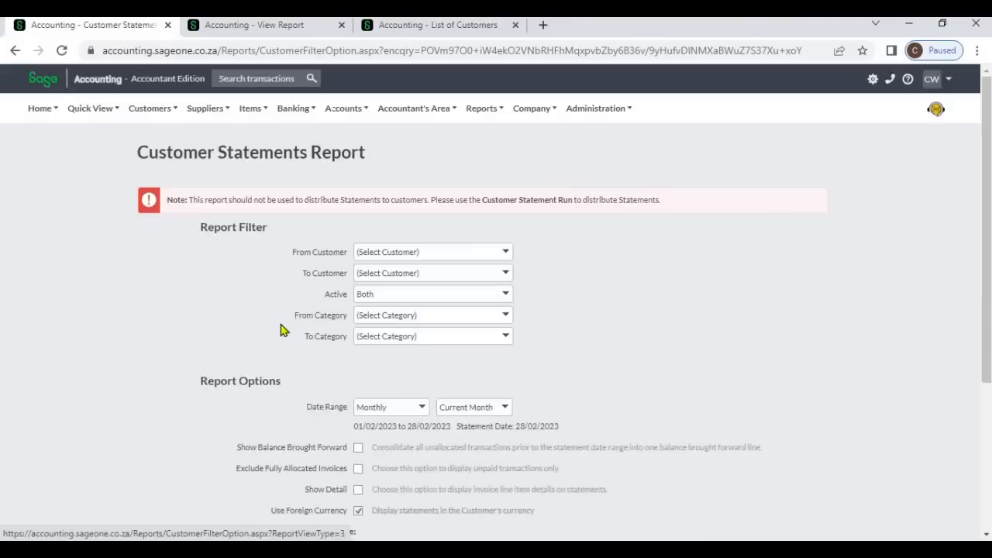
scroll(282, 330, "down", 3)
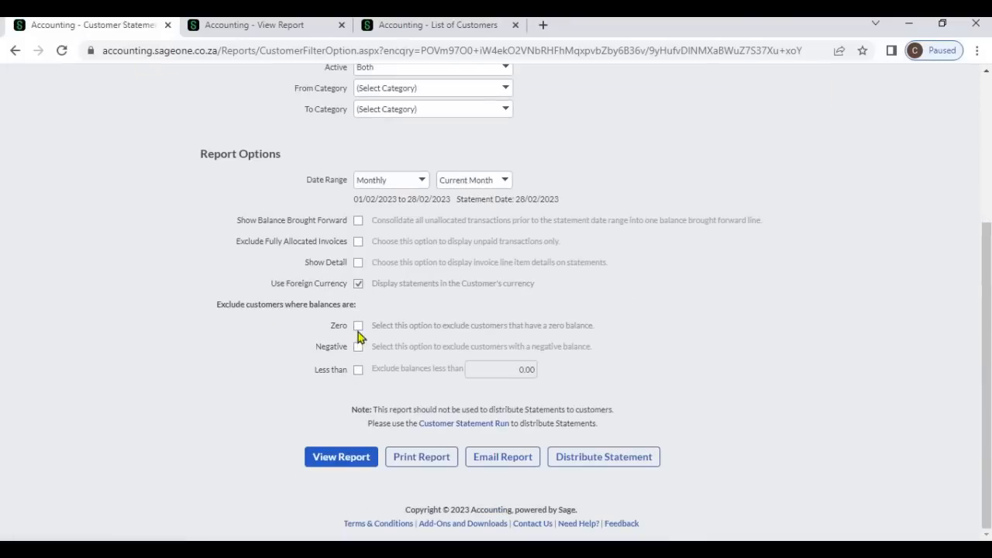
left_click(358, 327)
left_click(358, 346)
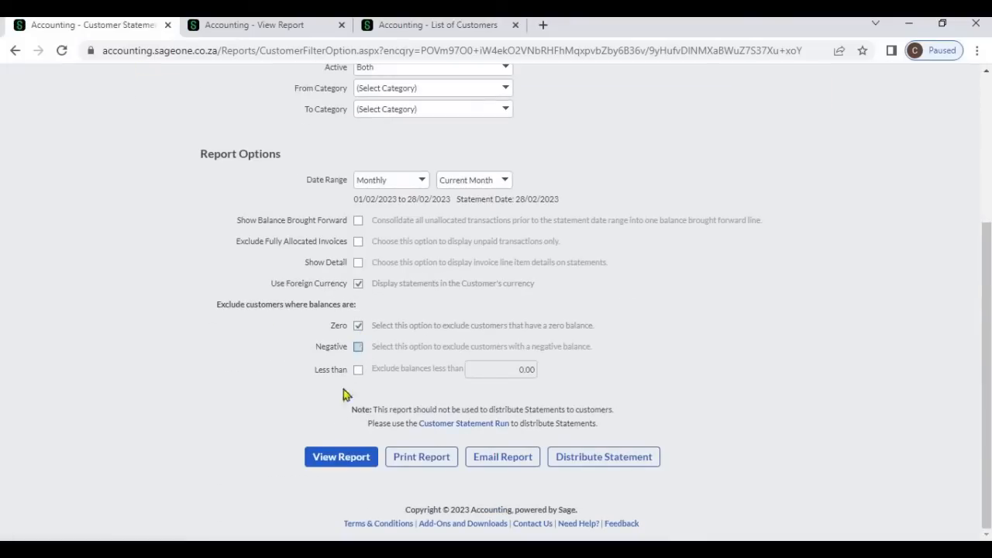
left_click(334, 458)
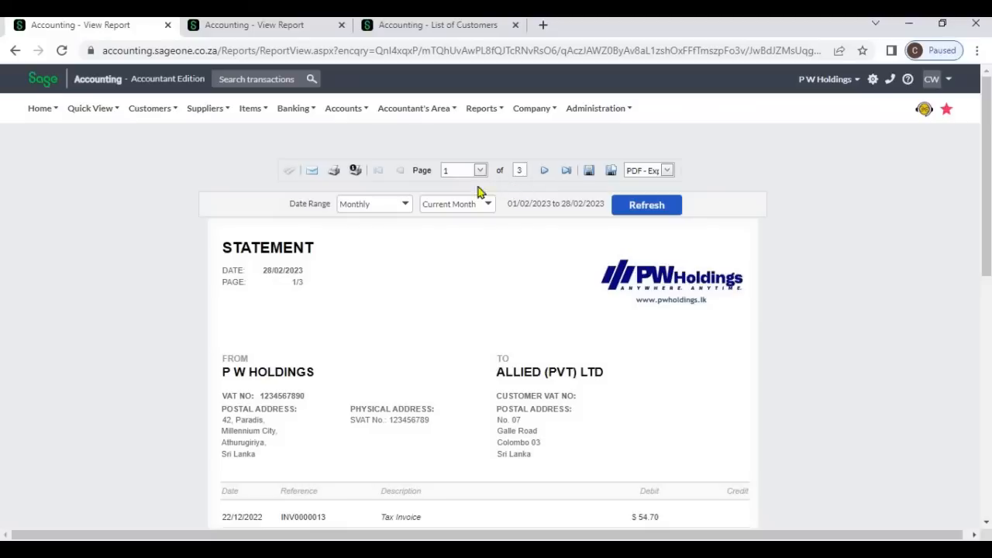
- Page through the zero- and negative-excluded report, checking each customer's ageing totals and amount due
scroll(773, 319, "down", 10)
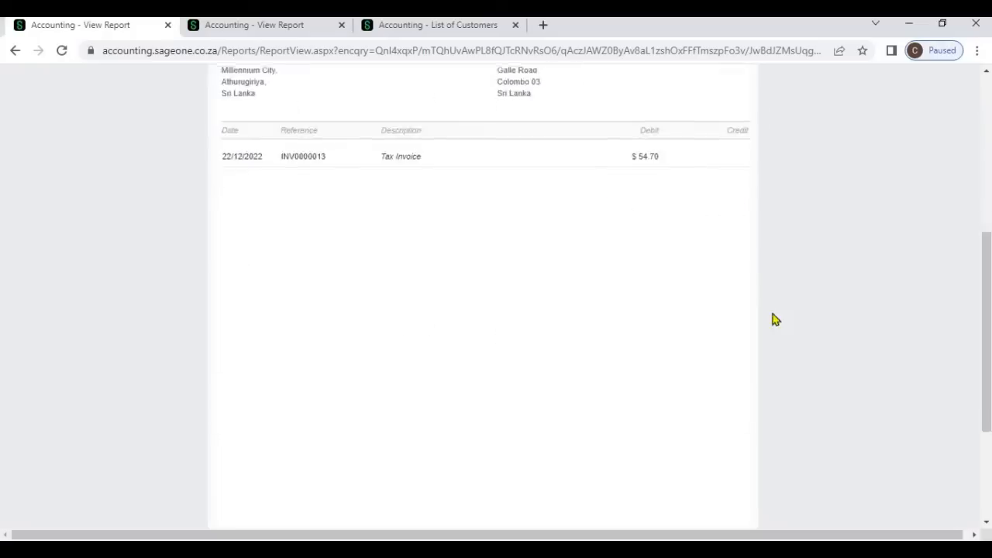
scroll(685, 255, "up", 10)
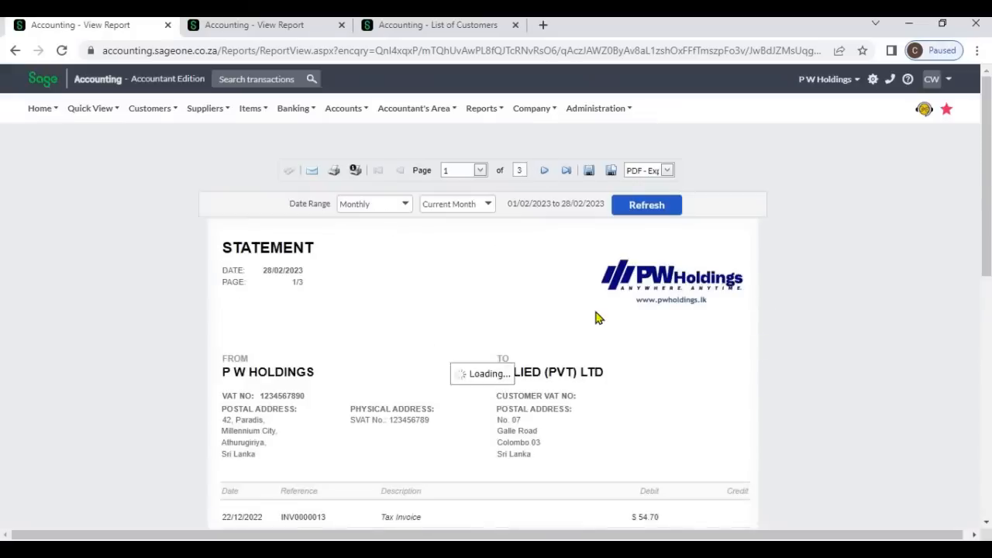
scroll(597, 314, "down", 10)
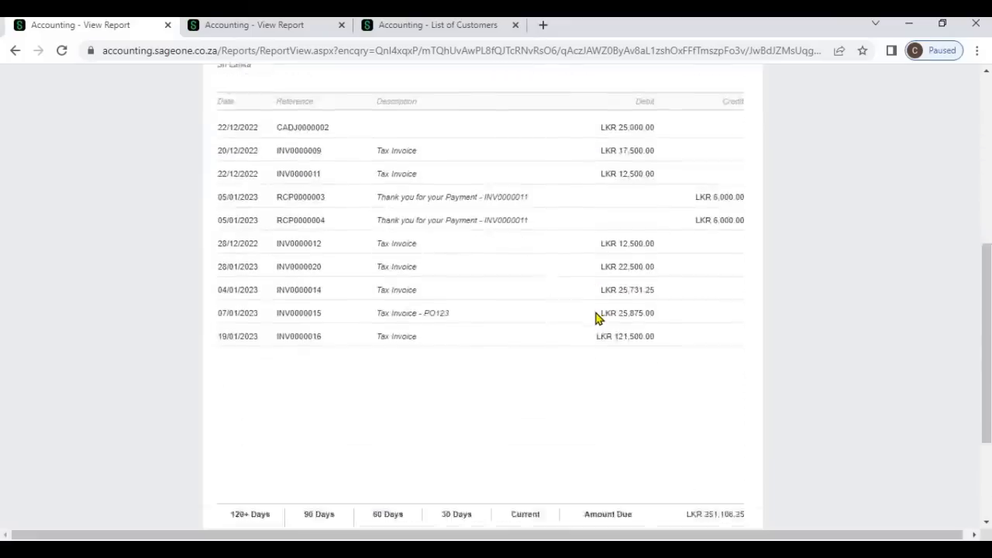
scroll(503, 237, "up", 10)
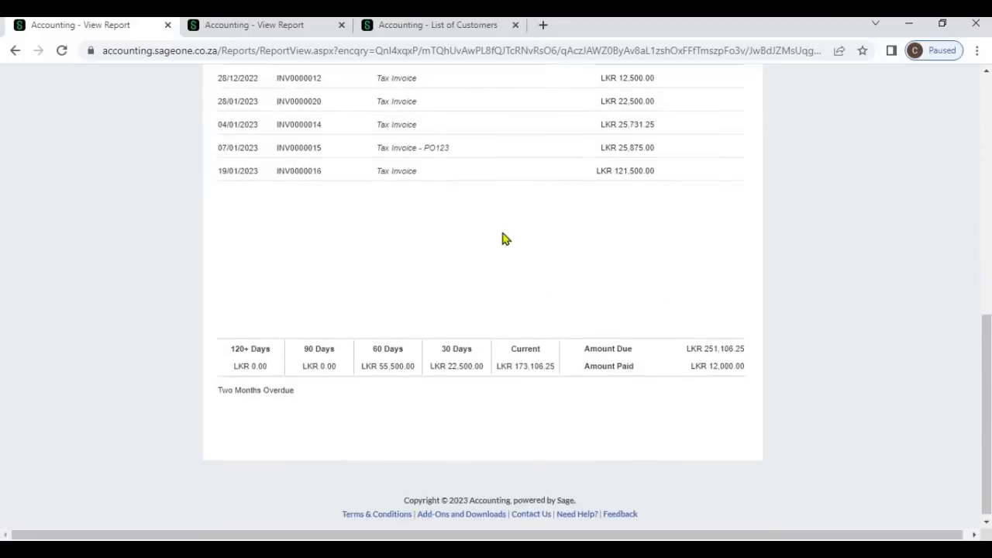
left_click(543, 173)
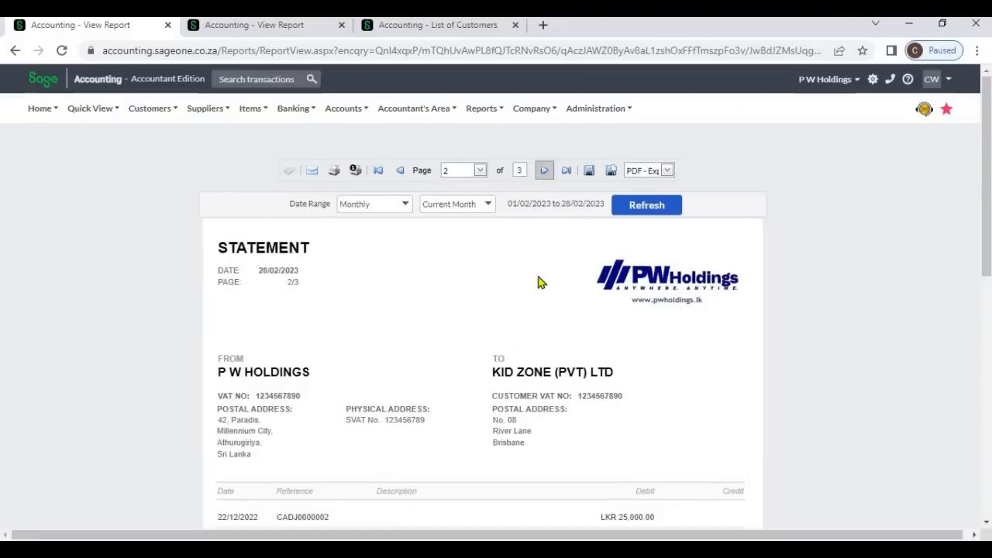
scroll(540, 283, "down", 10)
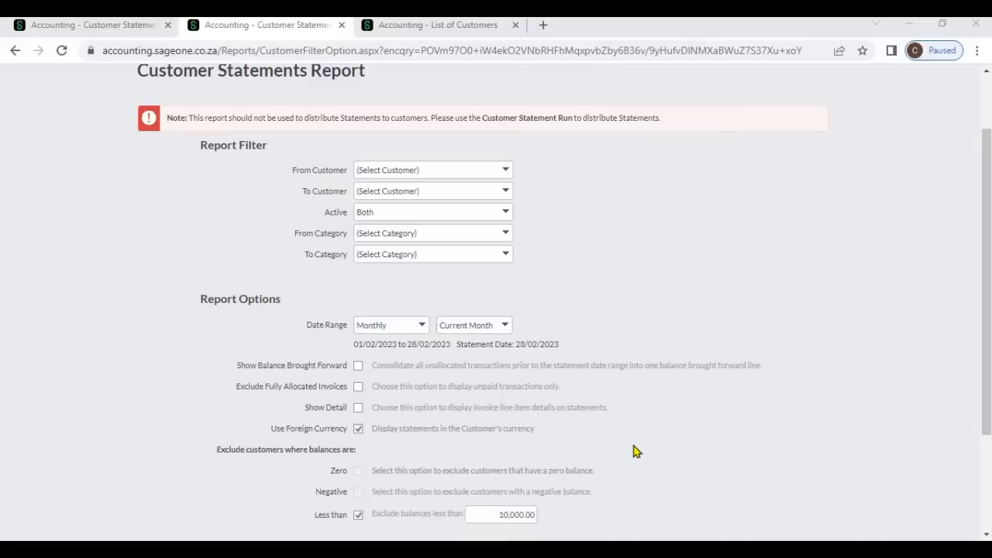
- Review the Less than balance exclusion value of 10,000.00 in the statement filter options
scroll(631, 450, "down", 1)
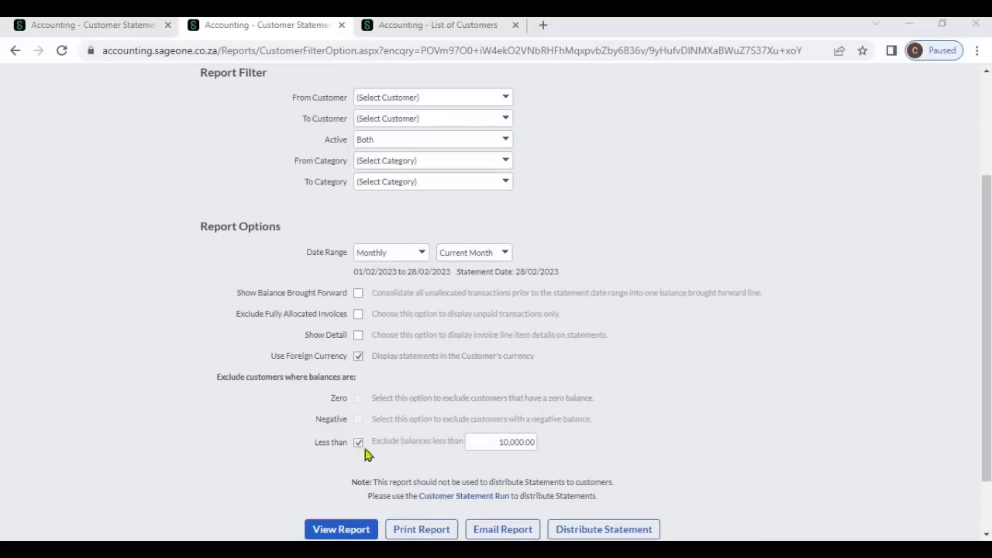
left_click(467, 440)
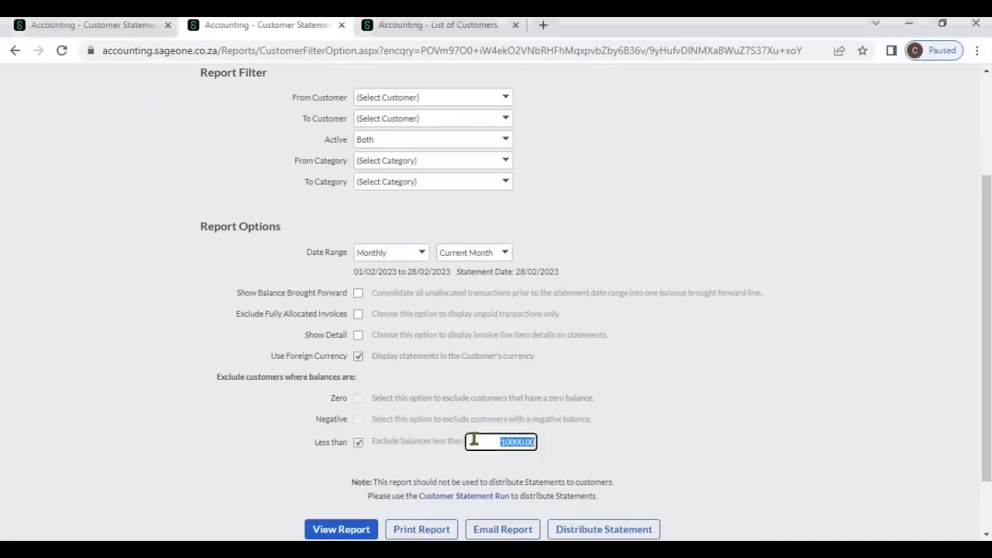
left_click(575, 443)
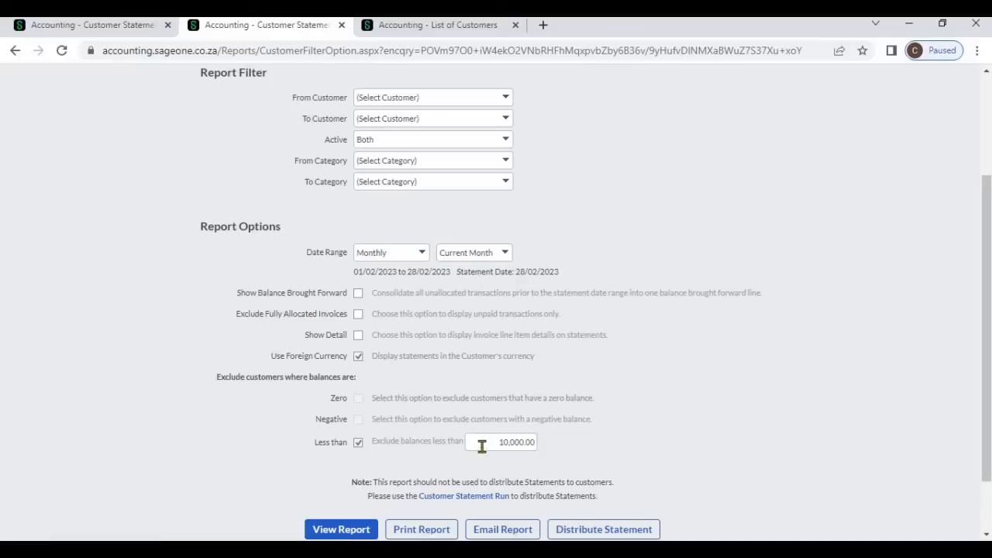
- Compare customer balances in the customer list, then view the statement report excluding balances less than 10,000.00
left_click(454, 31)
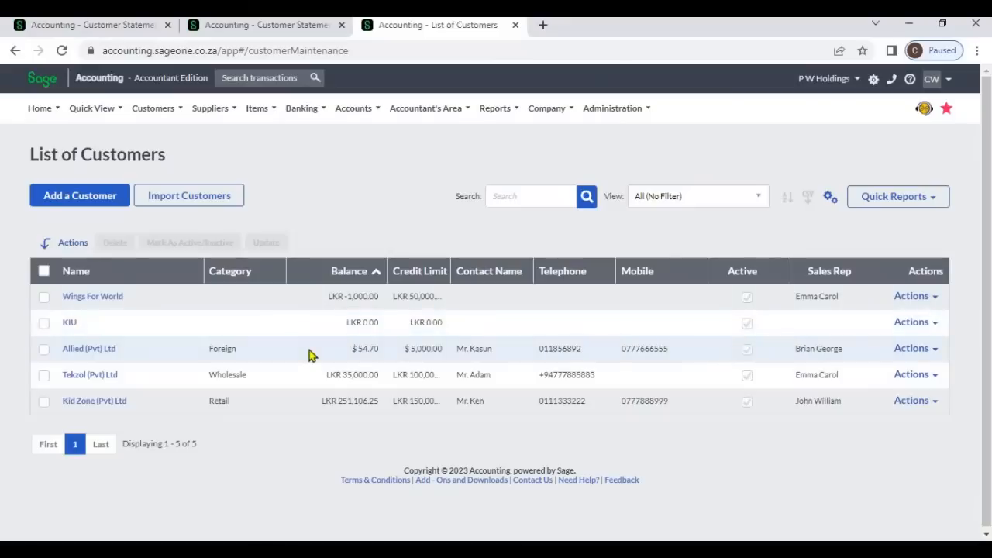
left_click(267, 29)
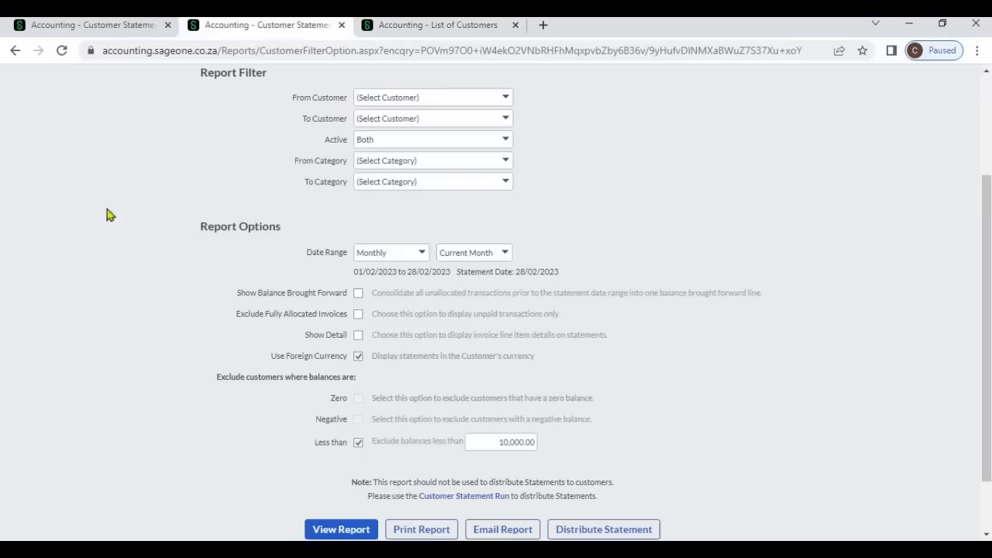
left_click(320, 532)
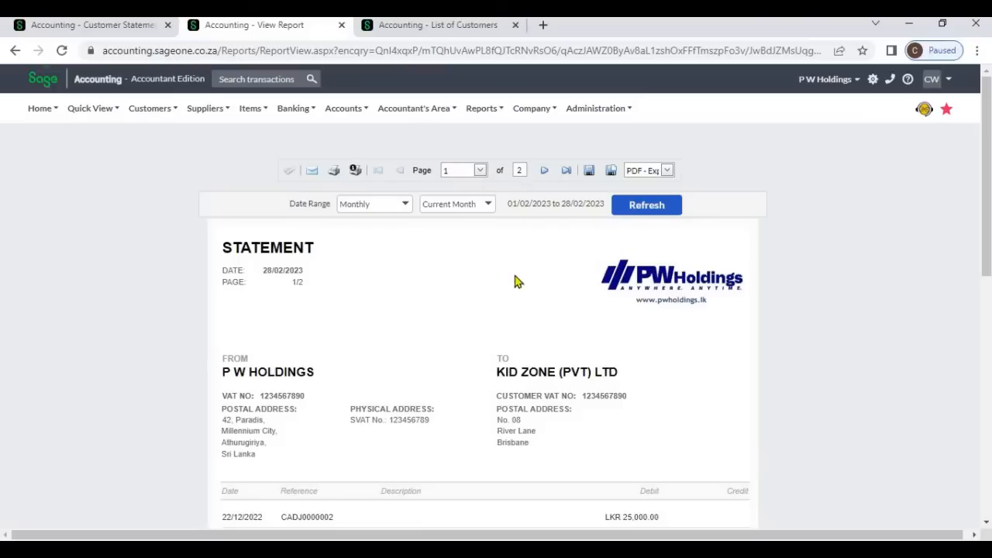
- Page through the less-than-filtered statements, comparing each customer's amount due with the customer list balances
scroll(515, 281, "down", 4)
scroll(535, 291, "down", 4)
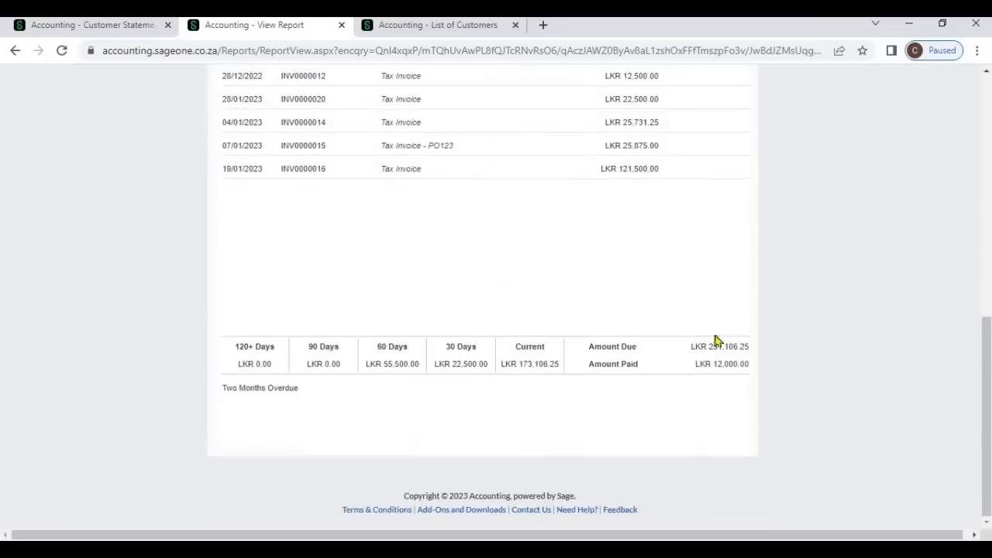
scroll(617, 252, "up", 10)
left_click(544, 169)
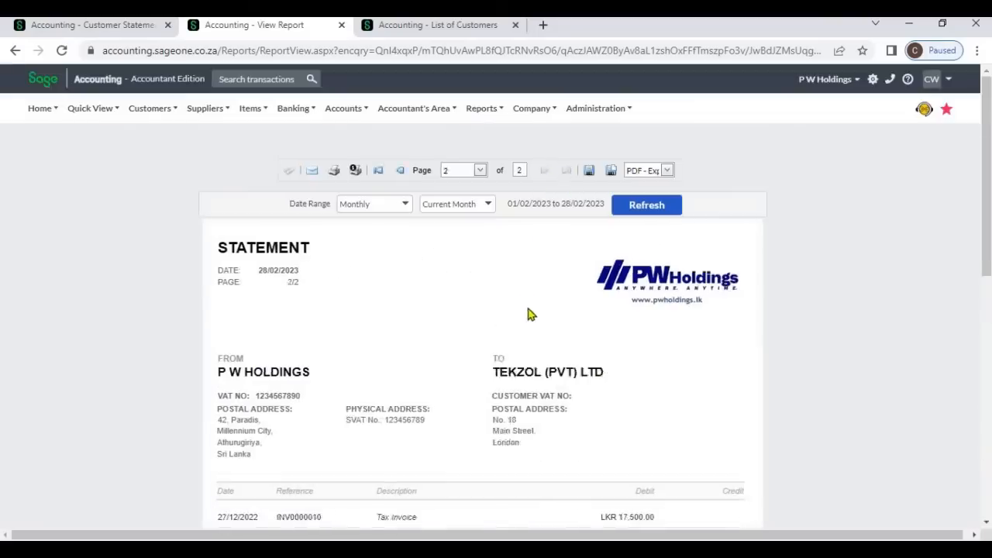
scroll(527, 310, "down", 10)
left_click(389, 26)
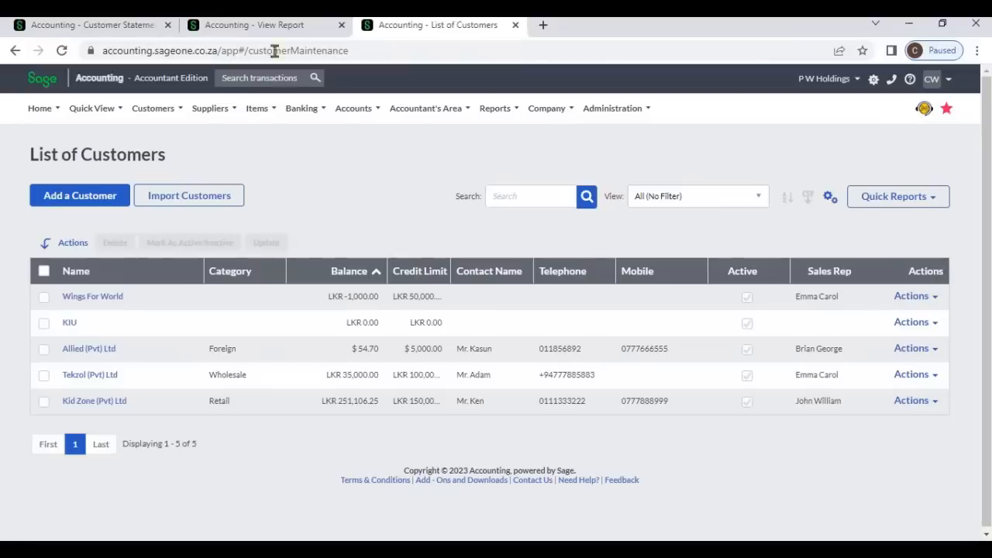
left_click(271, 25)
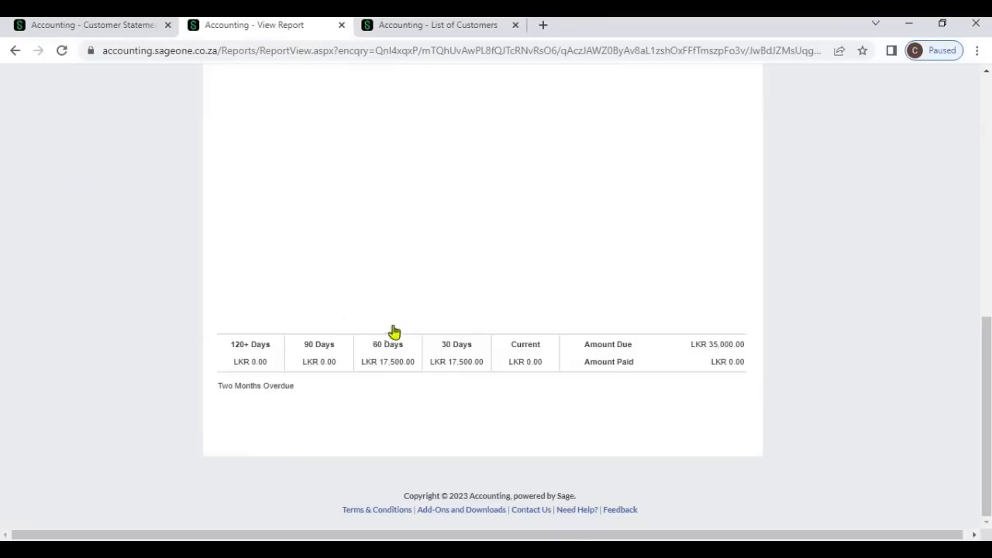
scroll(392, 333, "up", 8)
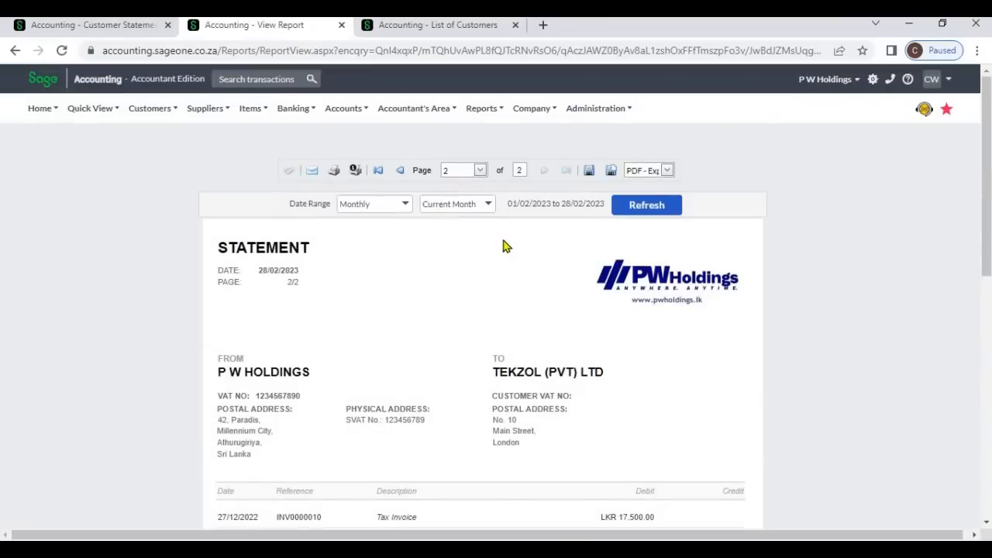
- Toggle the Zero and Less than balance exclusions in the filter options, finishing with only Less than checked
left_click(101, 25)
scroll(116, 364, "down", 3)
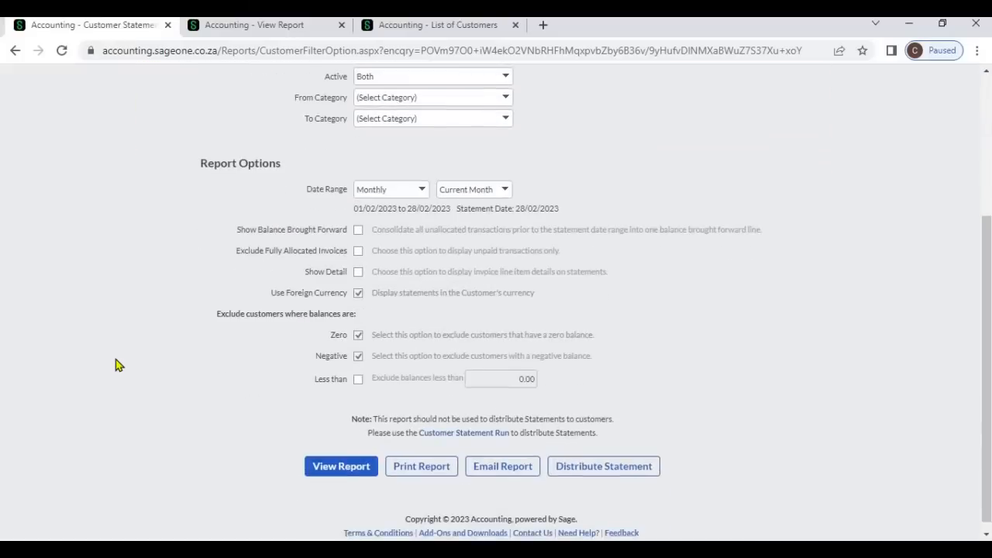
left_click(358, 380)
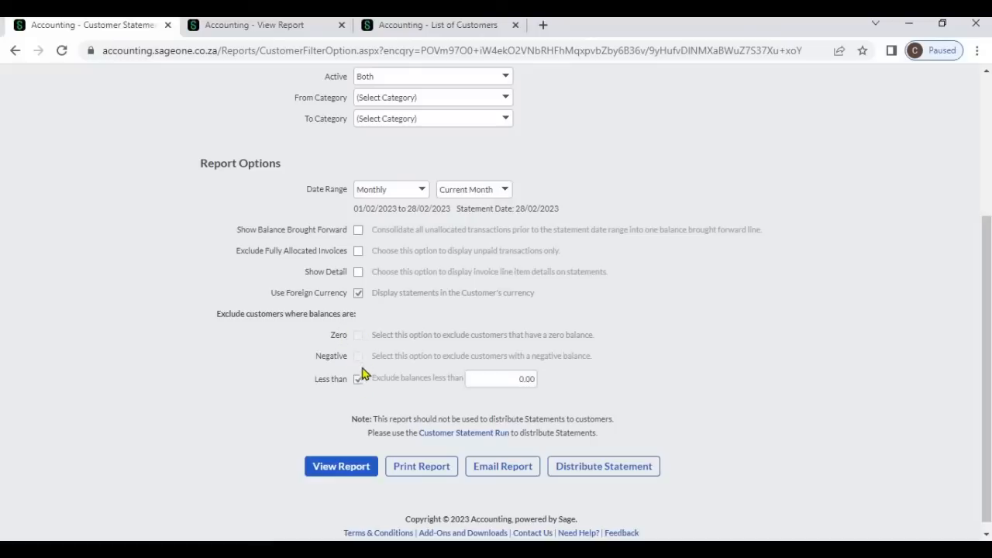
left_click(360, 379)
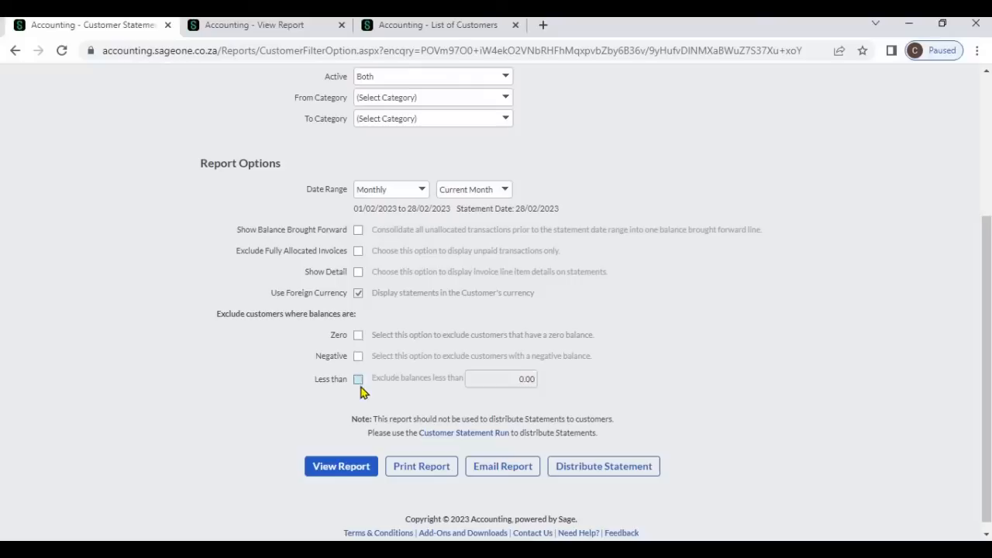
left_click(358, 336)
left_click(359, 380)
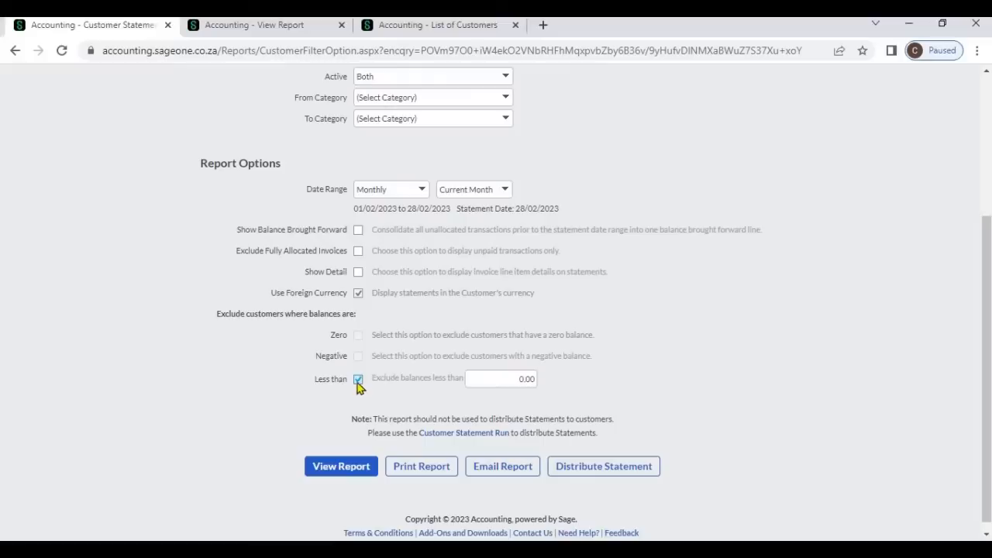
left_click(358, 381)
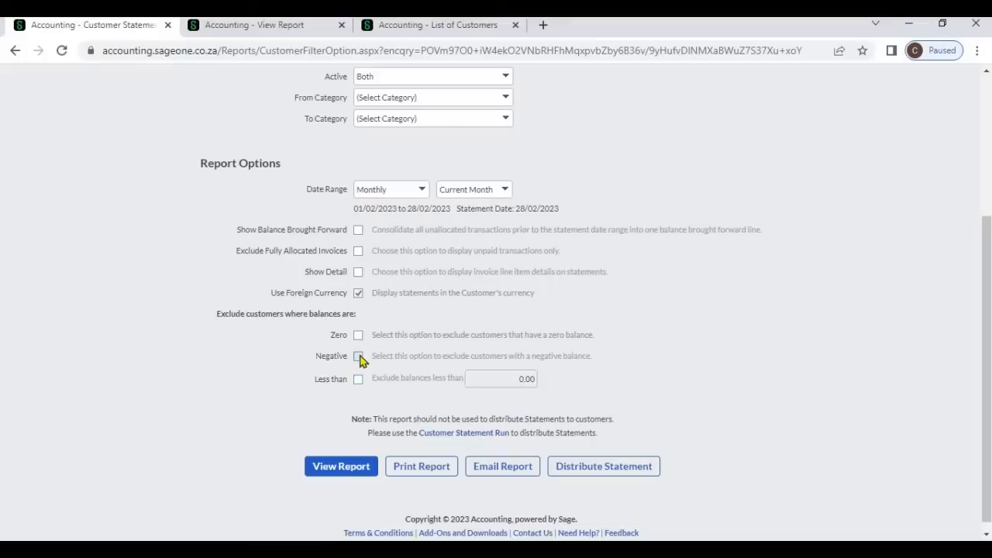
left_click(358, 380)
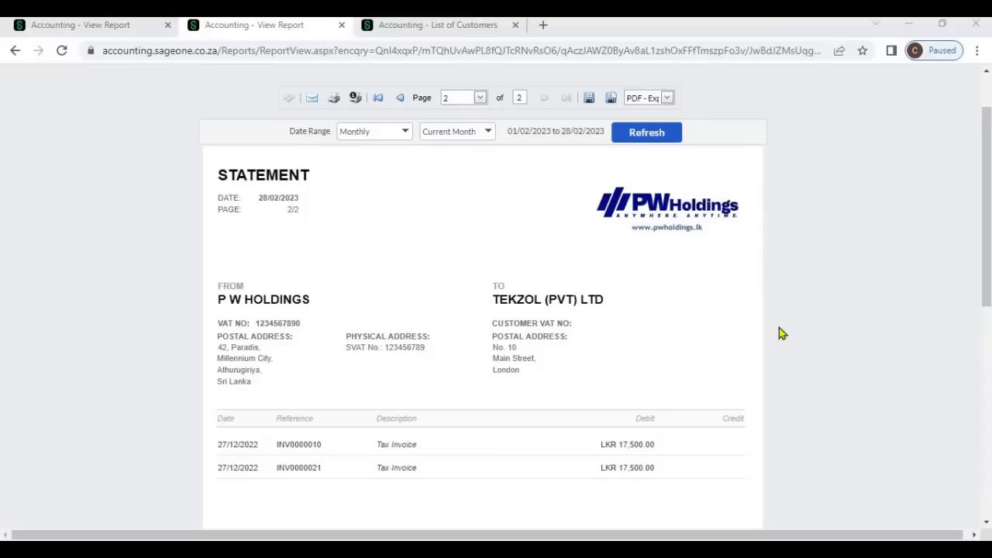
- Open the report's export format list to review the available export options
left_click(668, 98)
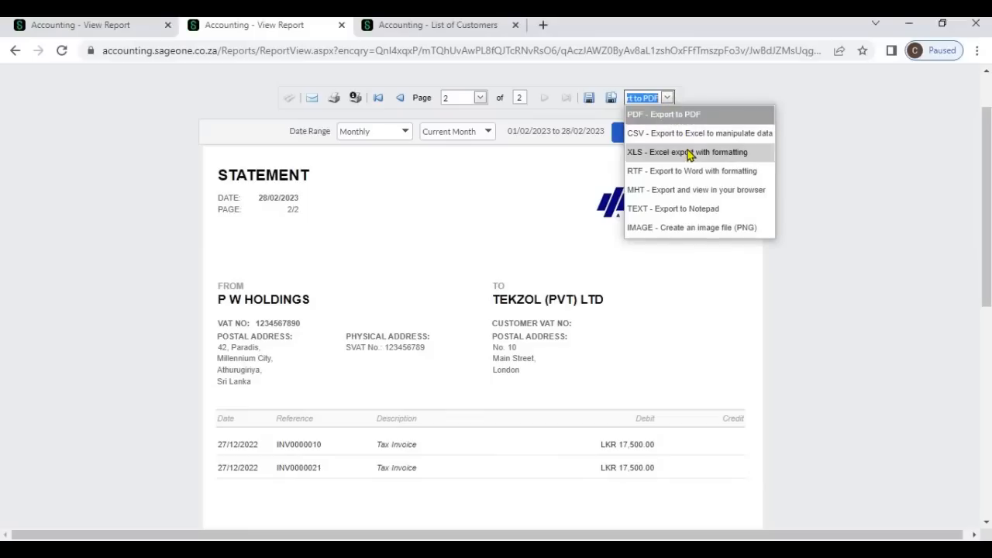
left_click(816, 228)
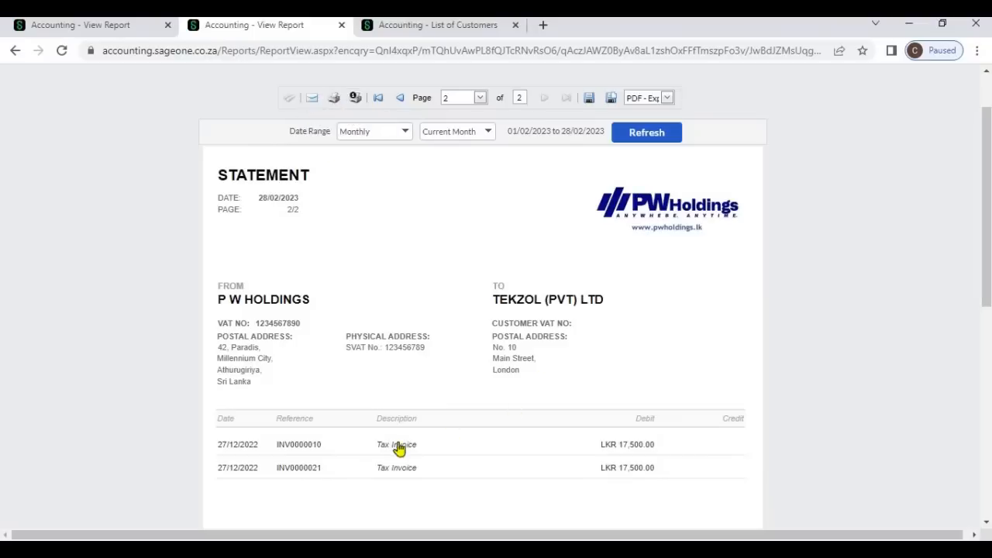
- Open invoice INV0000010 from the Tekzol (Pvt) Ltd statement and review its details
left_click(307, 448)
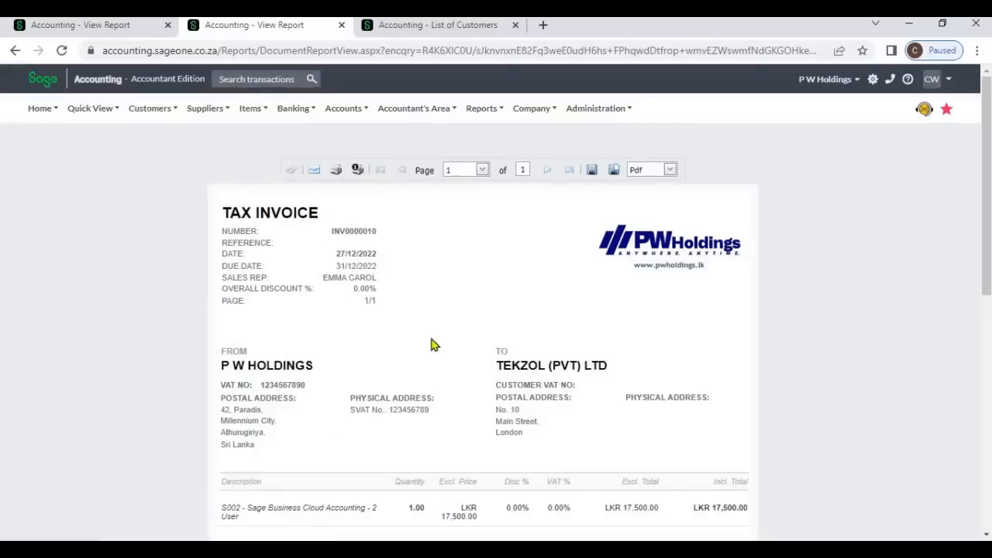
scroll(432, 355, "down", 2)
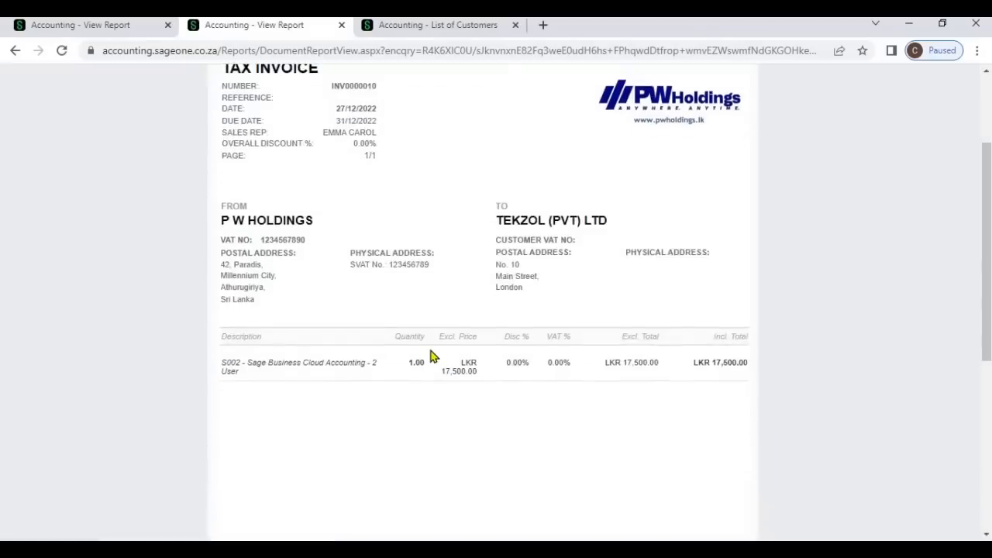
scroll(432, 357, "up", 2)
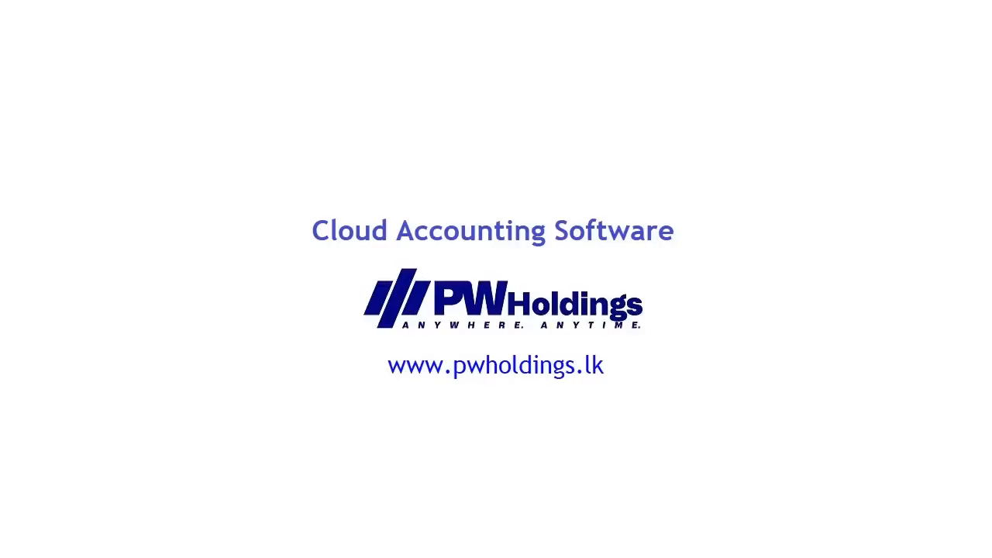